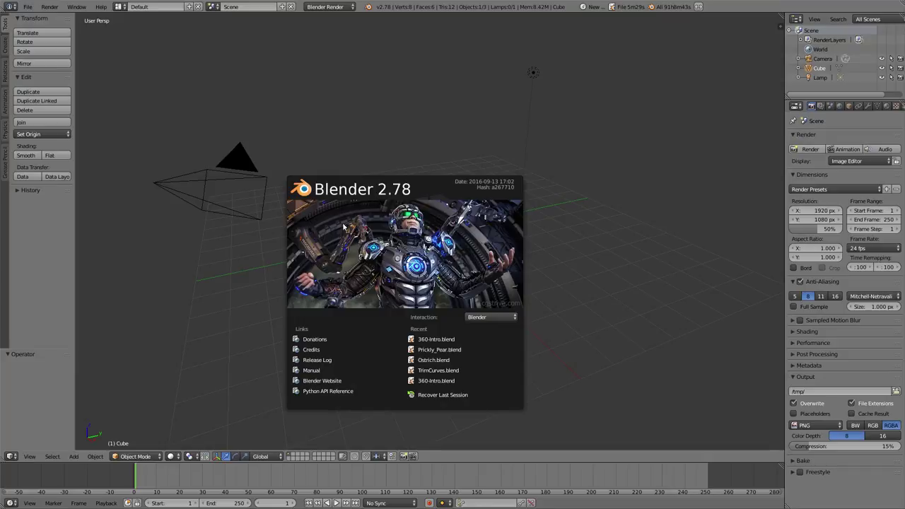
# Step: Dismiss the splash screen and switch the screen layout to Video Editing
pyautogui.click(433, 154)
pyautogui.moveTo(436, 203); pyautogui.dragTo(444, 190, button='middle')
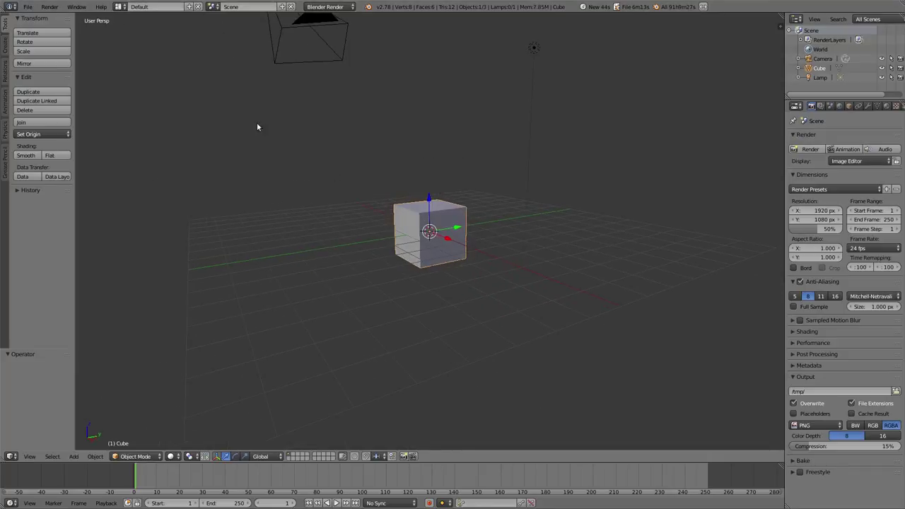
pyautogui.click(119, 6)
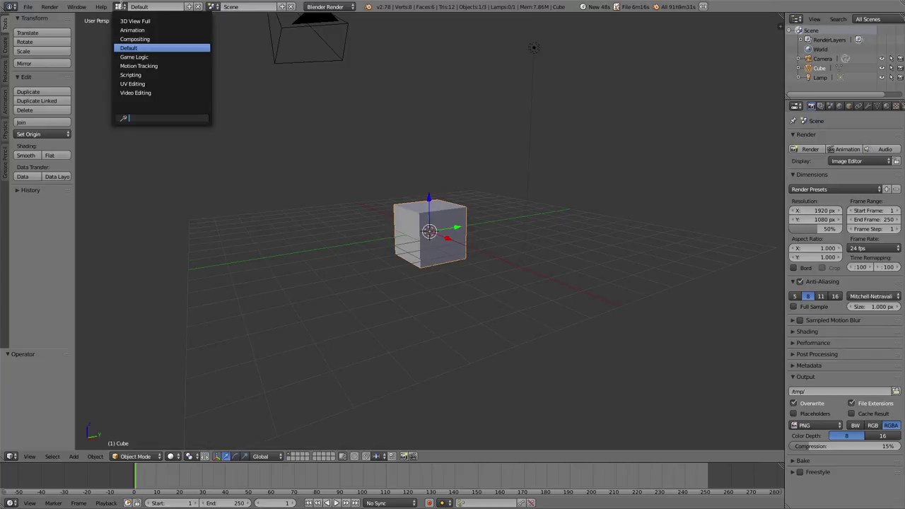
pyautogui.click(136, 94)
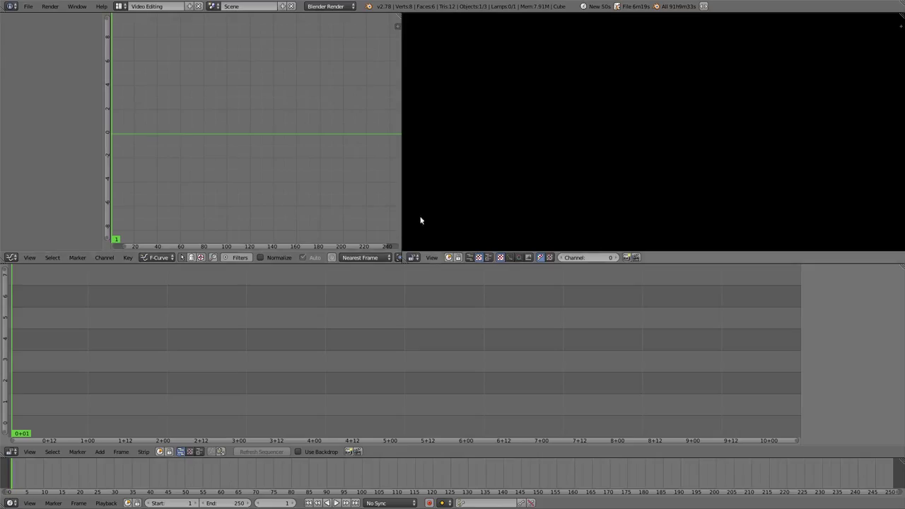
# Step: Add Blender.avi from the Desktop folder as a movie strip on channel 1, starting at frame 1
pyautogui.scroll(-2, 242, 153)
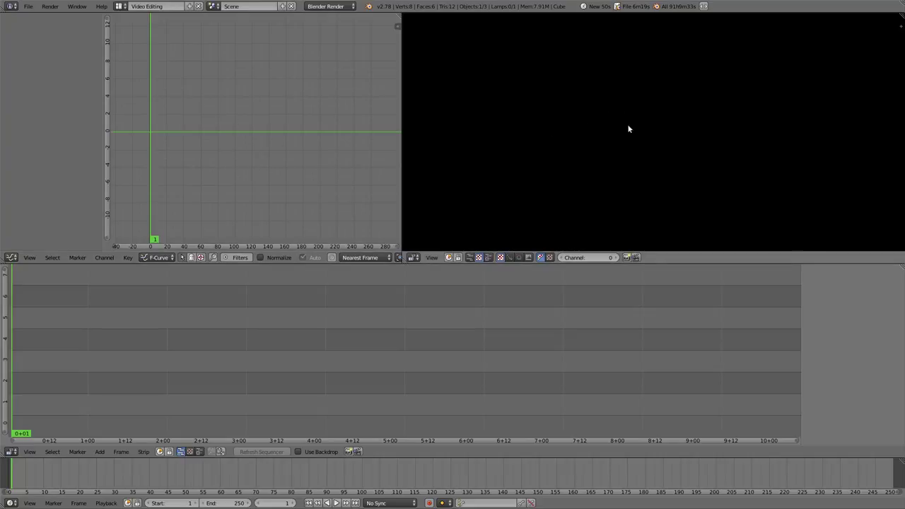
pyautogui.scroll(-3, 301, 320)
pyautogui.scroll(2, 287, 337)
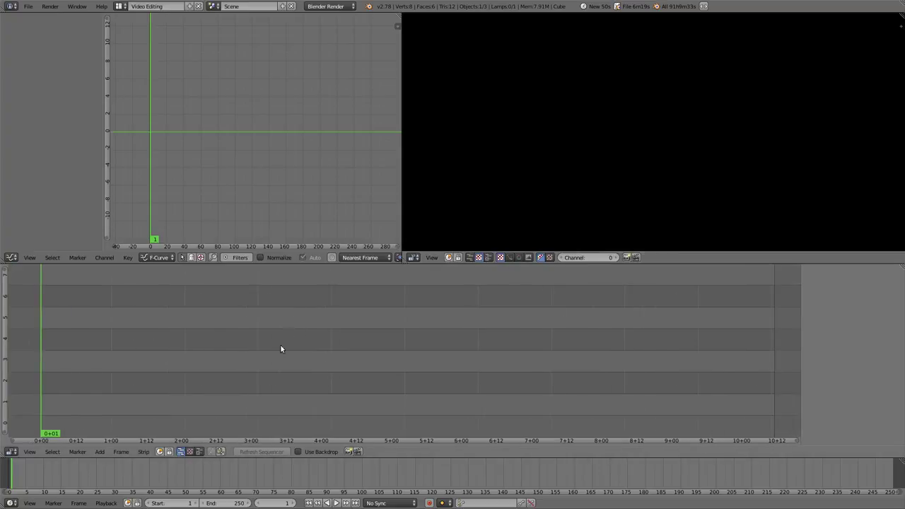
pyautogui.click(99, 452)
pyautogui.click(112, 412)
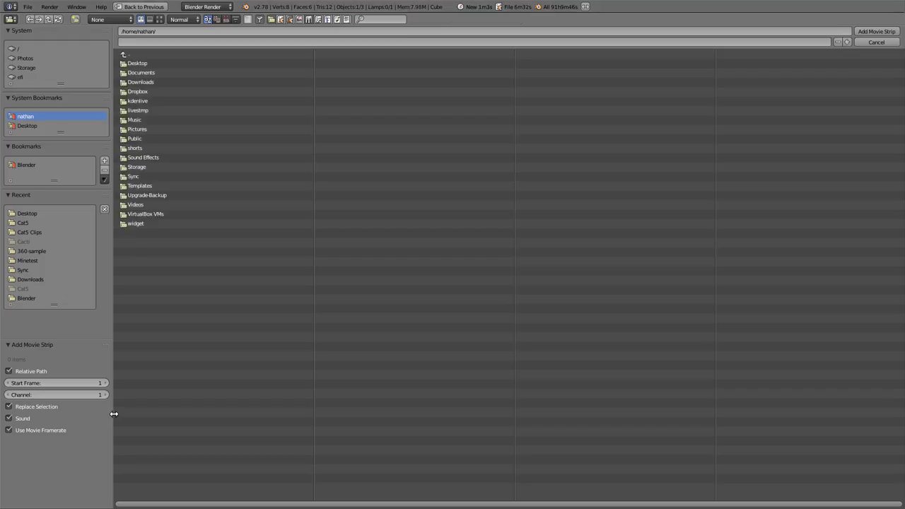
pyautogui.click(43, 212)
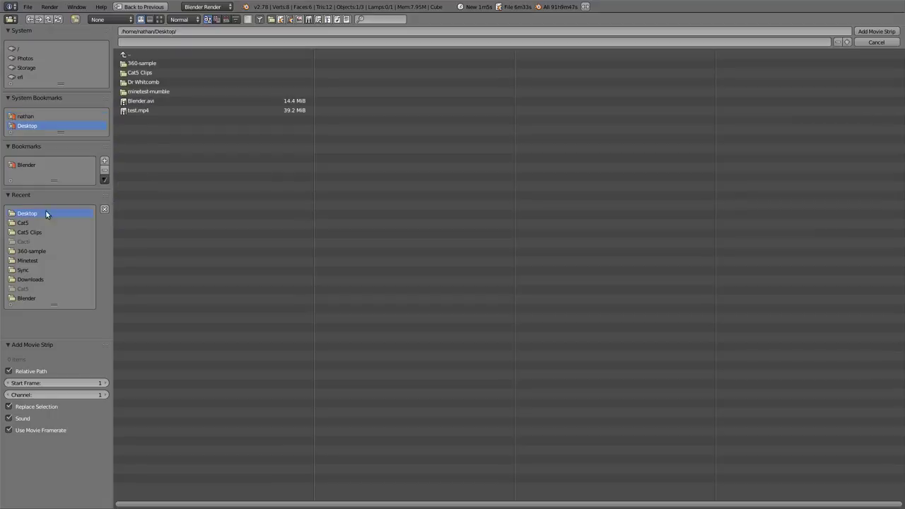
pyautogui.click(162, 102)
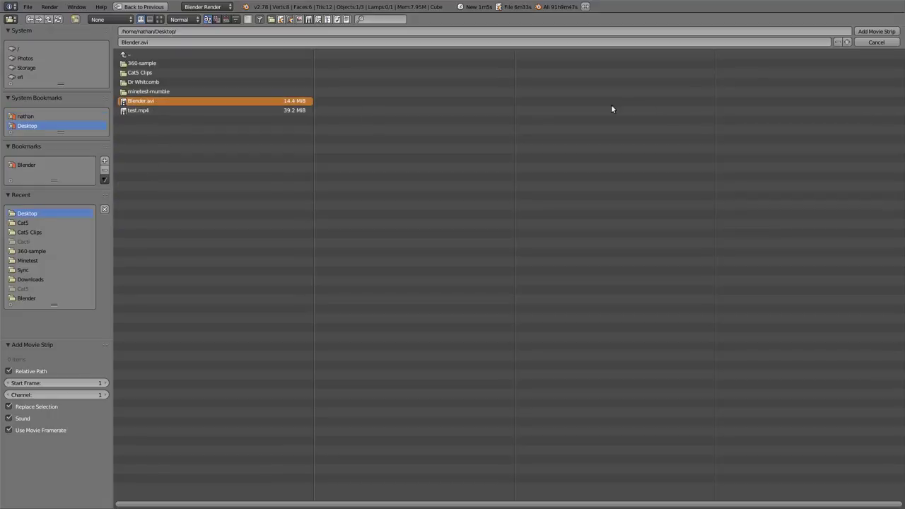
pyautogui.click(877, 31)
# Step: Play and scrub through the Blender.avi strip and examine its extent along the sequencer timeline
pyautogui.scroll(-3, 388, 333)
pyautogui.hotkey('alt', 'a')
pyautogui.moveTo(699, 301); pyautogui.dragTo(487, 319)
pyautogui.scroll(-14, 501, 321)
pyautogui.moveTo(513, 332); pyautogui.dragTo(377, 313, button='middle')
pyautogui.scroll(2, 407, 335)
pyautogui.keyDown('ctrl'); pyautogui.scroll(-5, 364, 330); pyautogui.keyUp('ctrl')
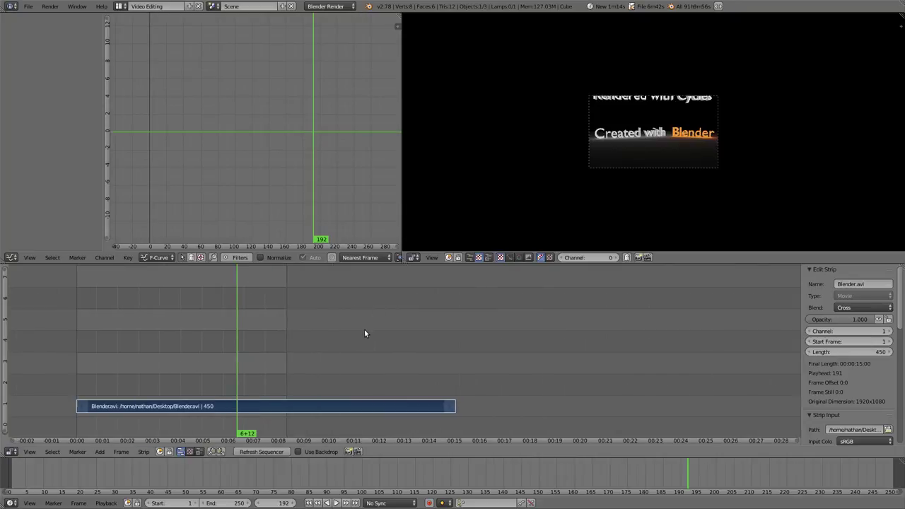
pyautogui.keyDown('ctrl'); pyautogui.scroll(6, 365, 330); pyautogui.keyUp('ctrl')
pyautogui.keyDown('ctrl'); pyautogui.scroll(-14, 365, 329); pyautogui.keyUp('ctrl')
pyautogui.keyDown('ctrl'); pyautogui.scroll(10, 365, 329); pyautogui.keyUp('ctrl')
pyautogui.keyDown('ctrl'); pyautogui.hscroll(-3, 364, 333); pyautogui.keyUp('ctrl')
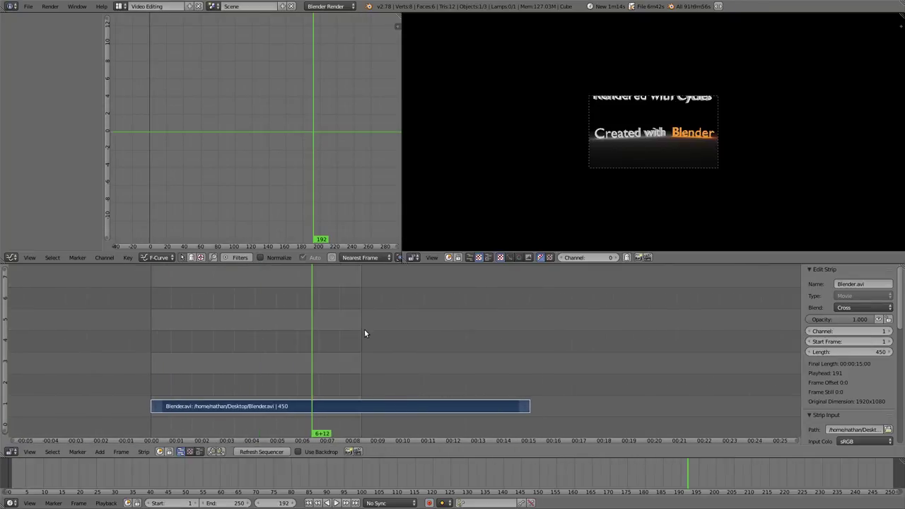
pyautogui.keyDown('ctrl'); pyautogui.hscroll(4, 364, 333); pyautogui.keyUp('ctrl')
pyautogui.keyDown('ctrl'); pyautogui.hscroll(-4, 364, 333); pyautogui.keyUp('ctrl')
pyautogui.keyDown('ctrl'); pyautogui.hscroll(-1, 365, 332); pyautogui.keyUp('ctrl')
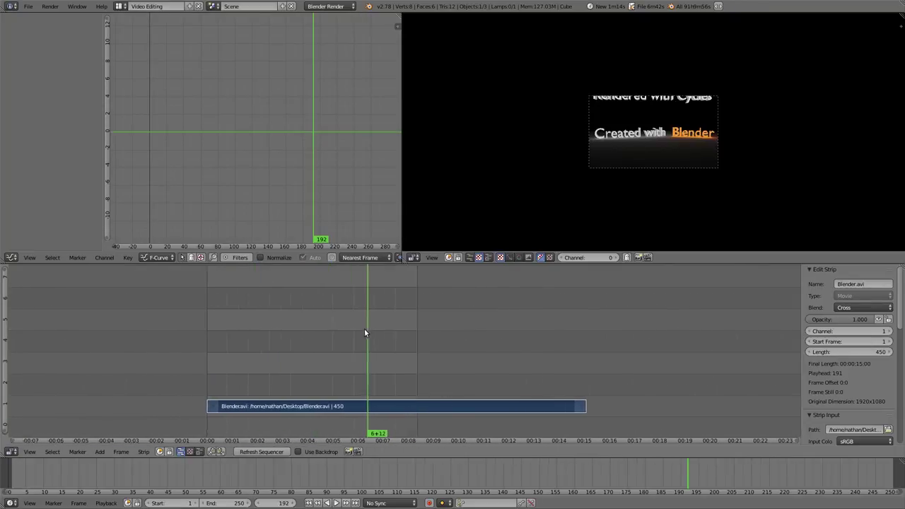
pyautogui.keyDown('ctrl'); pyautogui.hscroll(1, 365, 332); pyautogui.keyUp('ctrl')
pyautogui.keyDown('ctrl'); pyautogui.hscroll(-1, 365, 332); pyautogui.keyUp('ctrl')
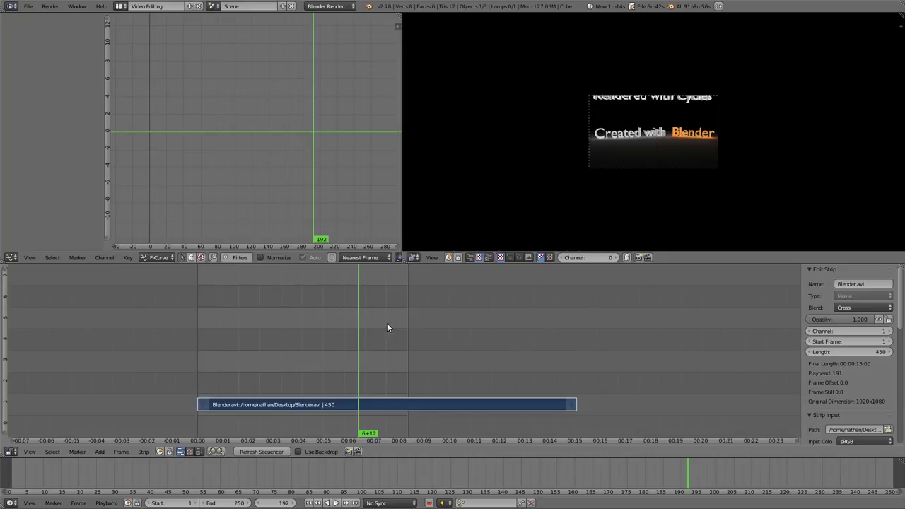
# Step: Set the scene's end frame to 216000
pyautogui.moveTo(222, 507); pyautogui.dragTo(605, 506)
pyautogui.moveTo(141, 506); pyautogui.dragTo(226, 505)
pyautogui.click(226, 505)
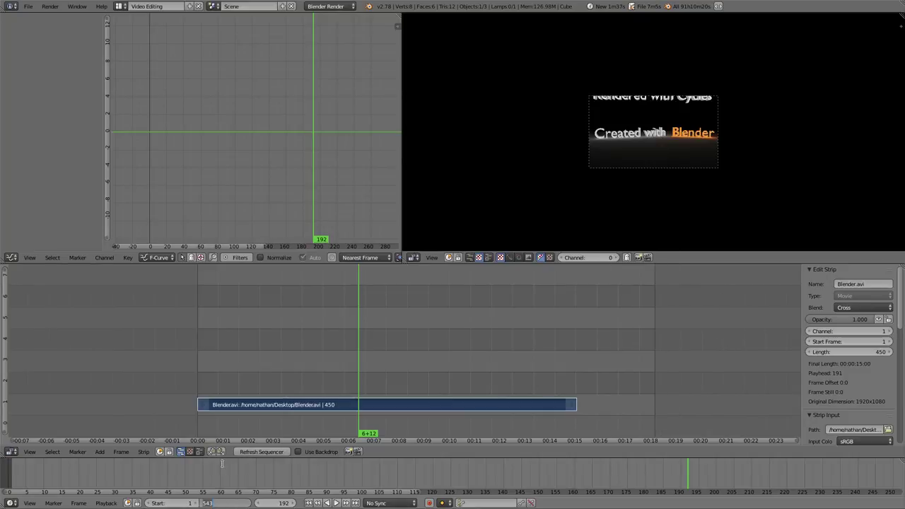
pyautogui.write('216000')
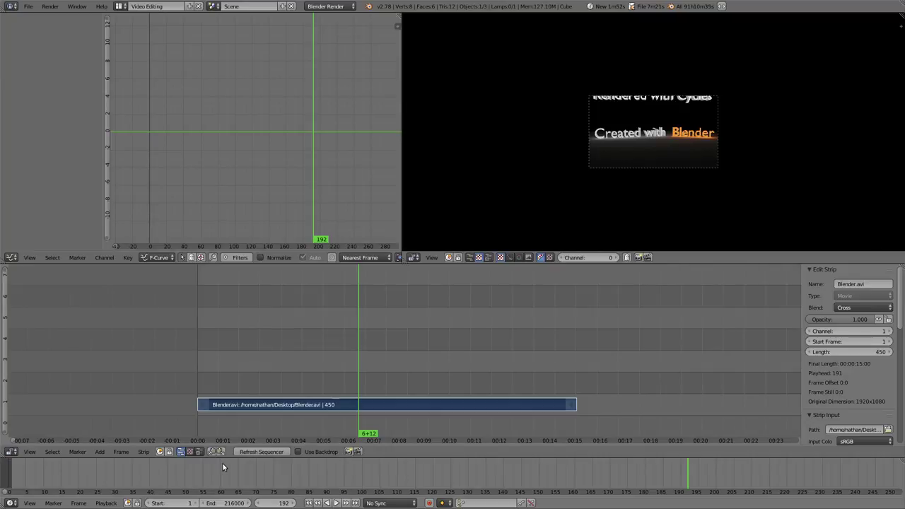
pyautogui.press('Return')
pyautogui.scroll(-8, 391, 417)
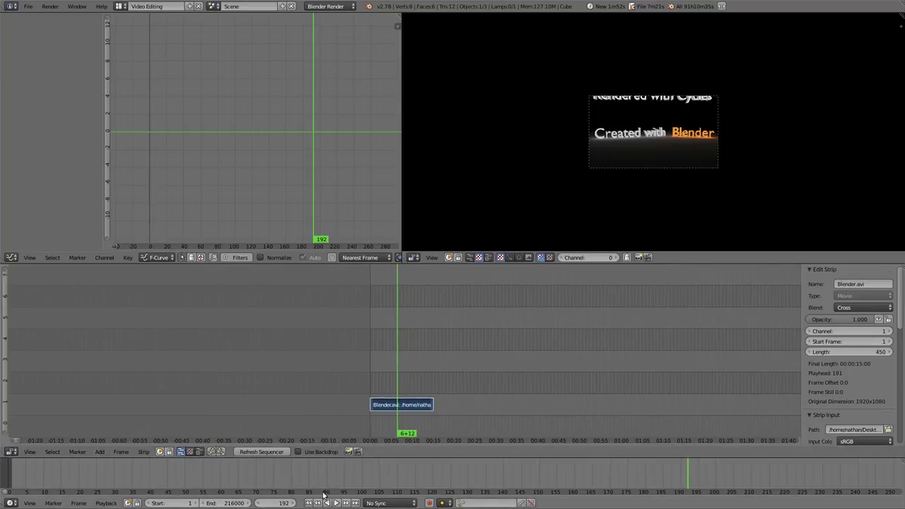
# Step: Set the scene's end frame to 1000
pyautogui.click(230, 503)
pyautogui.write('1000')
pyautogui.press('Return')
pyautogui.scroll(6, 404, 416)
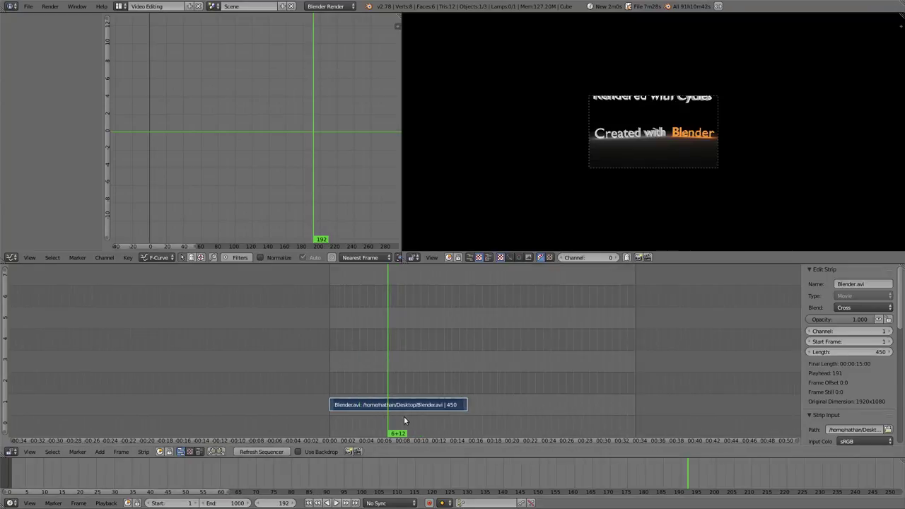
# Step: Move the playhead to frame 211, add test.mp4 there as a movie strip, and play it back
pyautogui.moveTo(380, 406)
pyautogui.mouseDown()
pyautogui.moveTo(362, 377)
pyautogui.moveTo(329, 370)
pyautogui.moveTo(365, 371)
pyautogui.mouseUp()
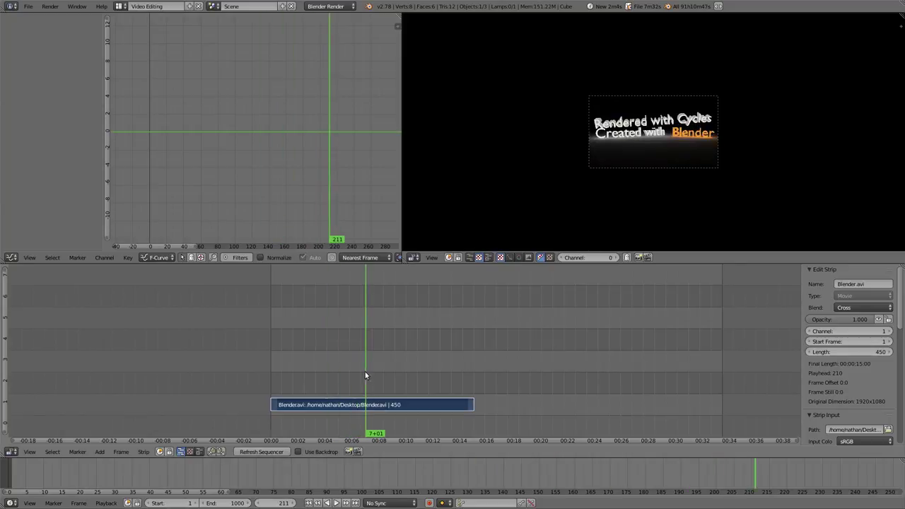
pyautogui.click(99, 452)
pyautogui.click(121, 420)
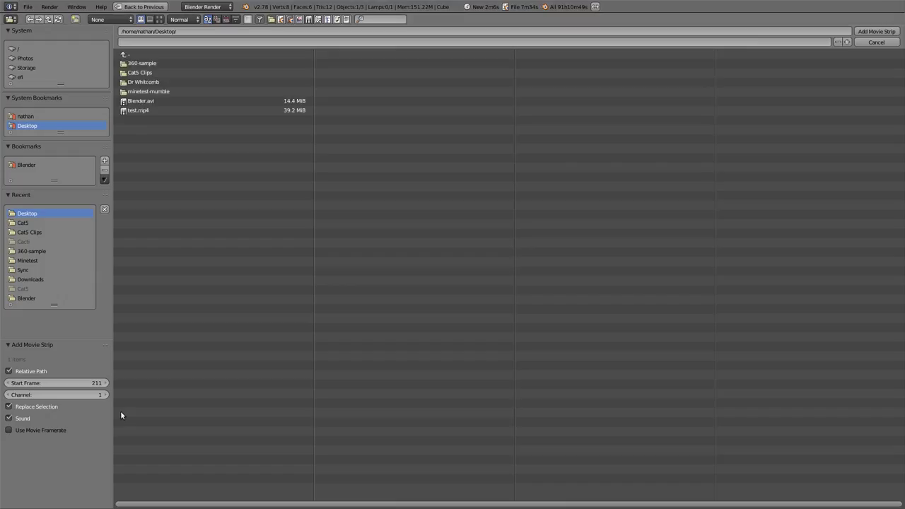
pyautogui.click(145, 111)
pyautogui.click(874, 32)
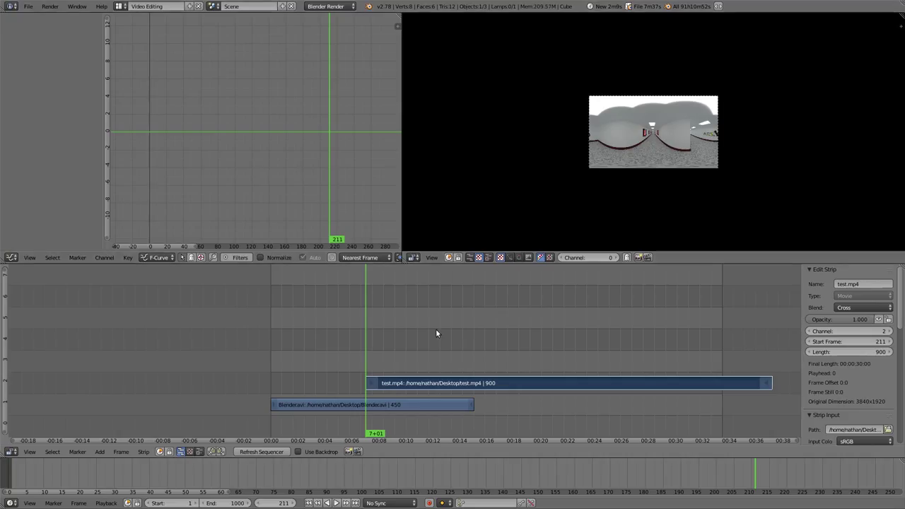
pyautogui.hotkey('alt', 'a')
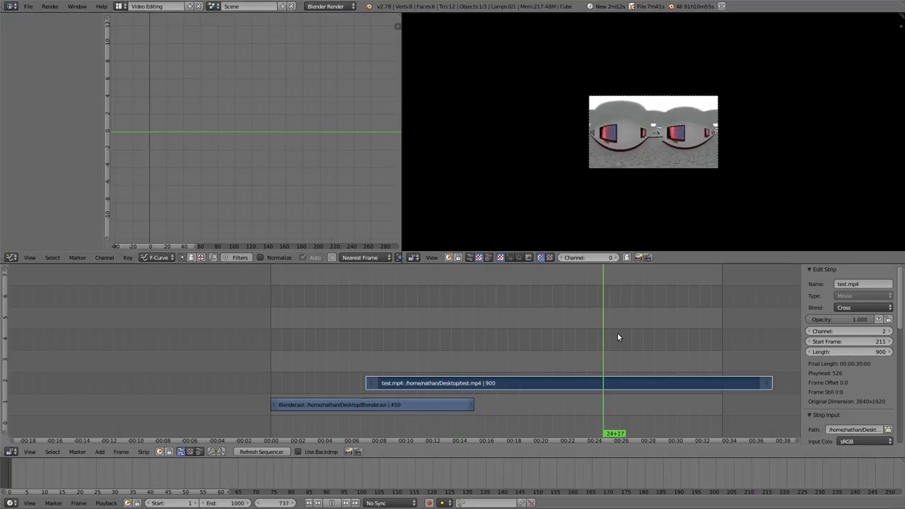
# Step: Move the test.mp4 strip to channel 3 starting at frame 390, and the Blender.avi strip up to channel 2
pyautogui.press('g')
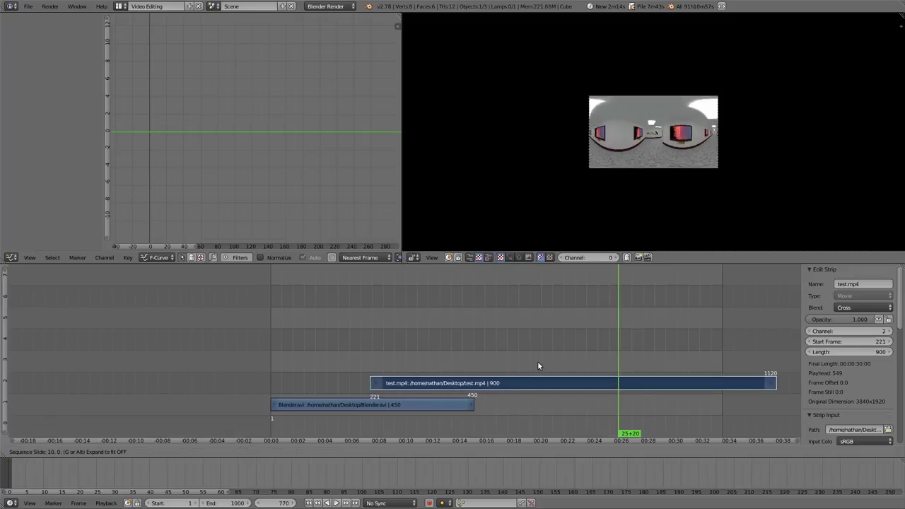
pyautogui.click(543, 362)
pyautogui.rightClick(427, 400)
pyautogui.press('g')
pyautogui.click(425, 390)
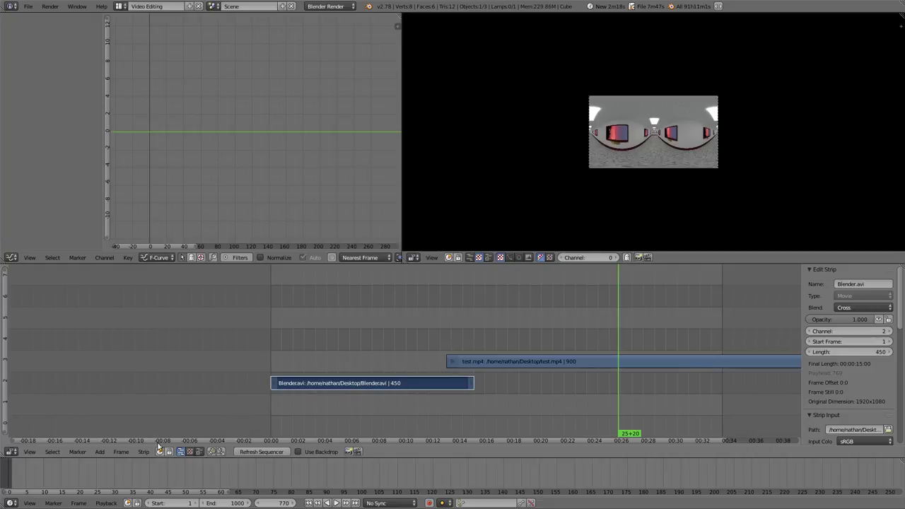
# Step: Add Hero Down.mp3 from the Desktop as a sound strip on channel 1 and move its start to frame 104
pyautogui.click(99, 452)
pyautogui.click(127, 394)
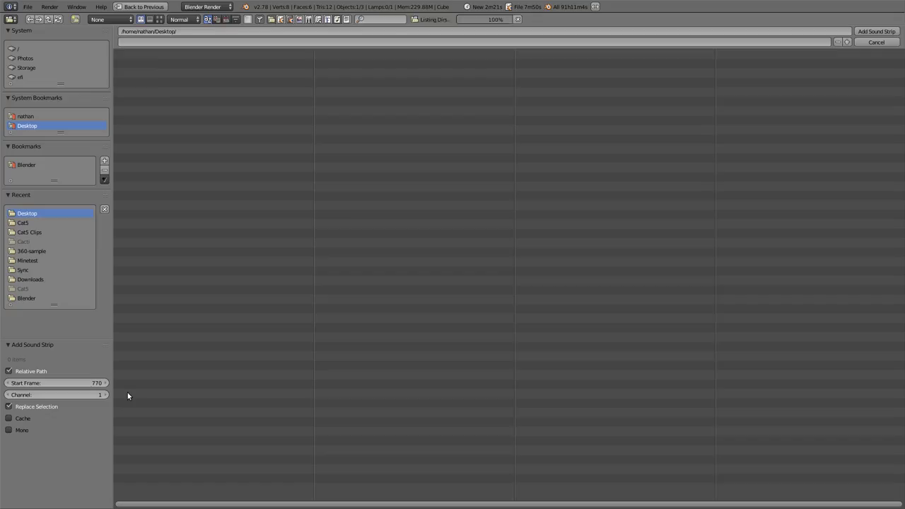
pyautogui.click(167, 101)
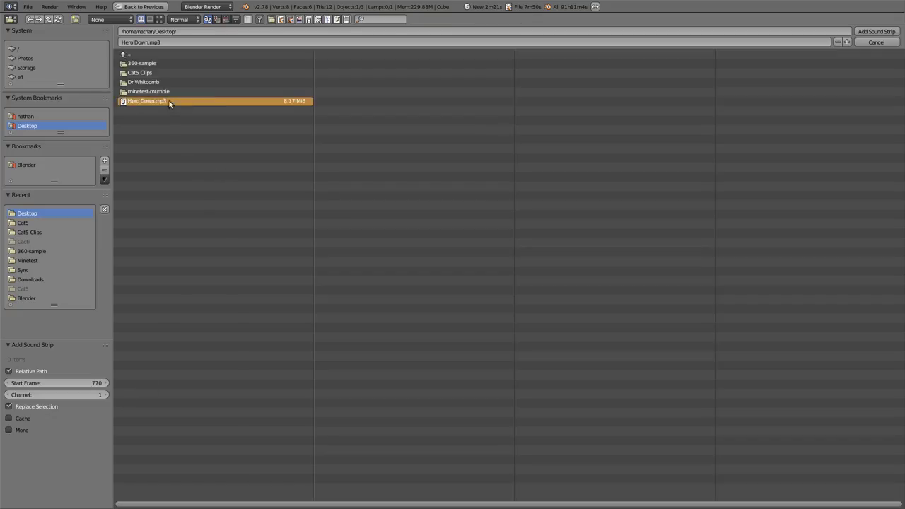
pyautogui.click(876, 31)
pyautogui.press('g')
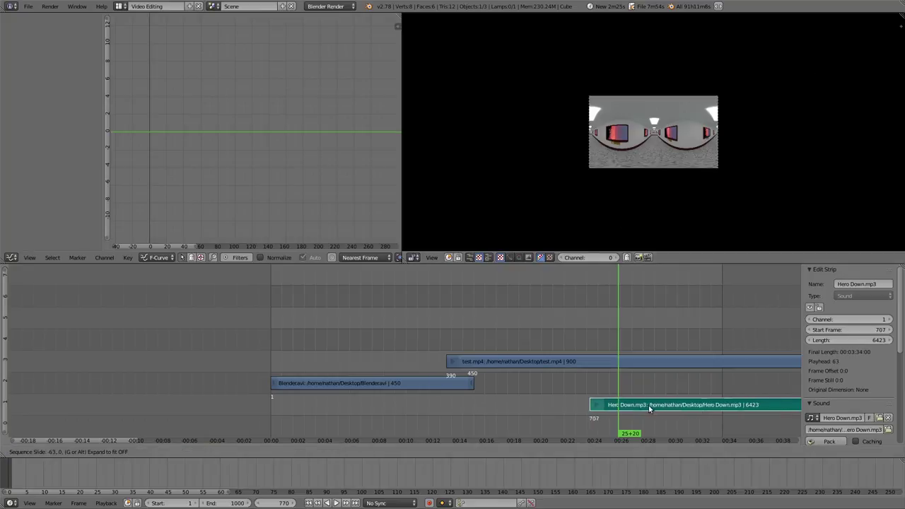
pyautogui.click(383, 421)
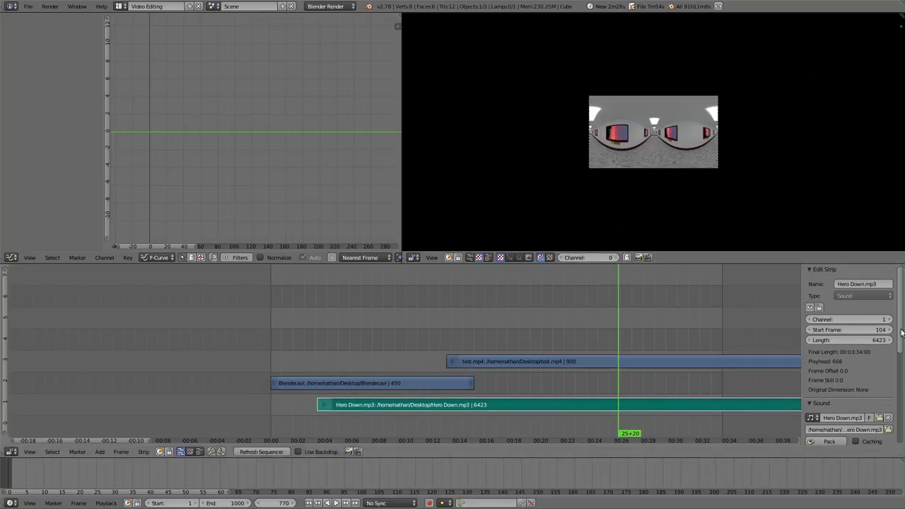
# Step: Enable waveform drawing for the Hero Down.mp3 sound strip
pyautogui.scroll(-3, 880, 365)
pyautogui.click(811, 390)
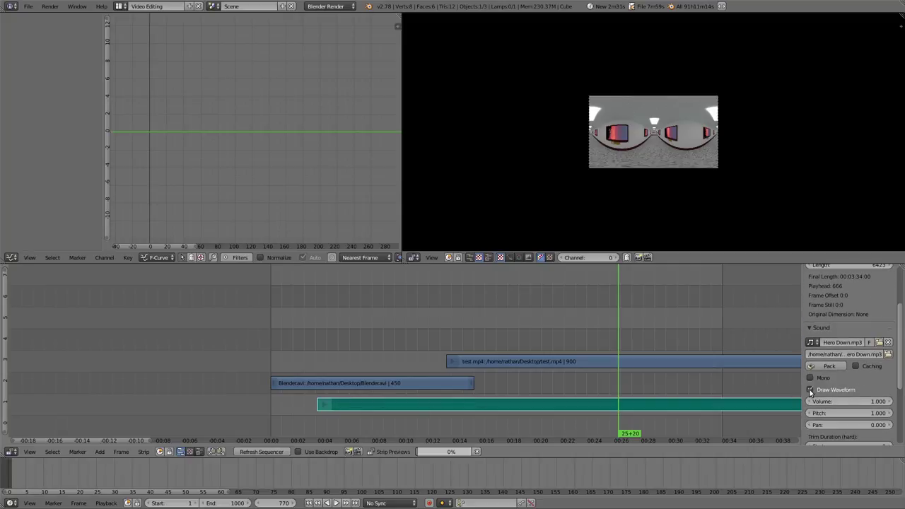
pyautogui.scroll(1, 472, 407)
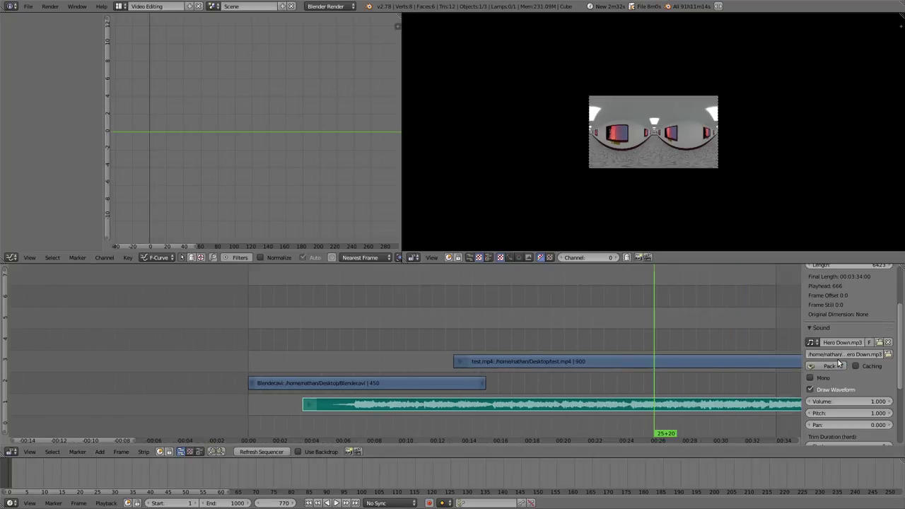
# Step: Split a narrow area off the F-Curve editor beside the video preview and join the preview over it
pyautogui.scroll(2, 700, 174)
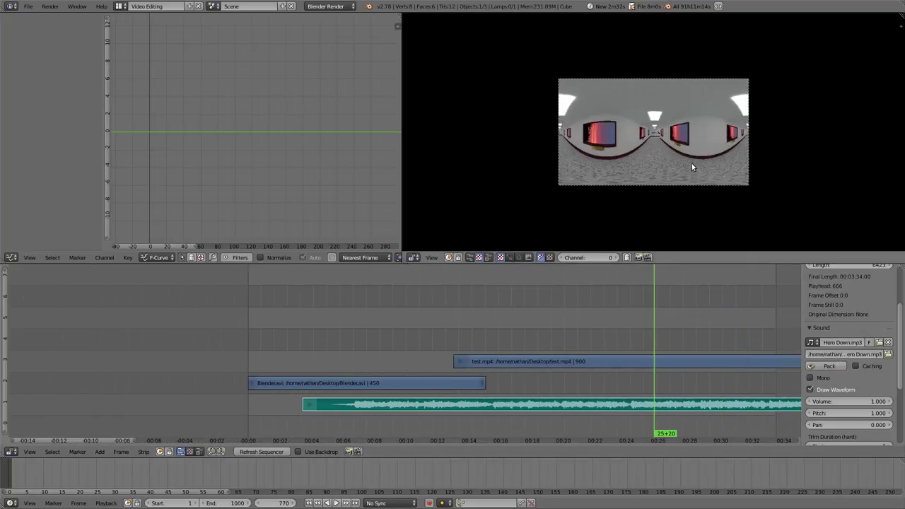
pyautogui.scroll(2, 692, 170)
pyautogui.scroll(-2, 243, 151)
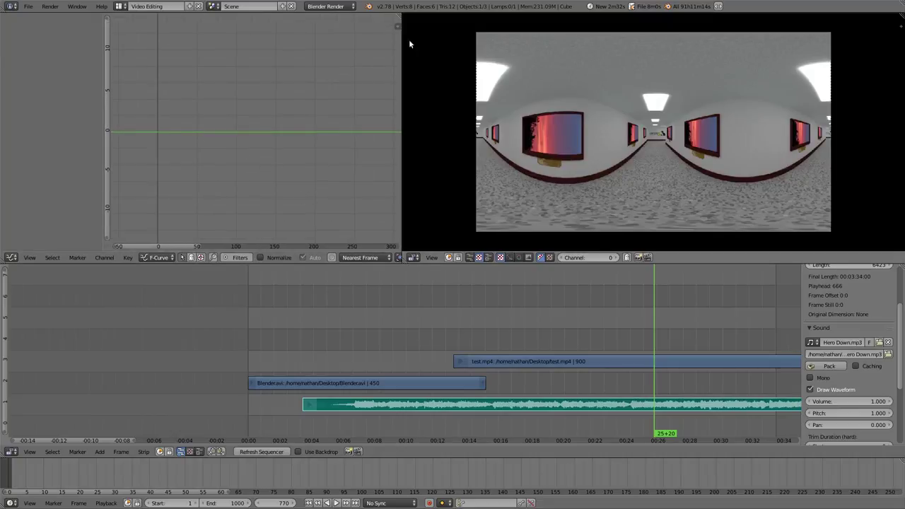
pyautogui.scroll(1, 516, 130)
pyautogui.scroll(1, 516, 129)
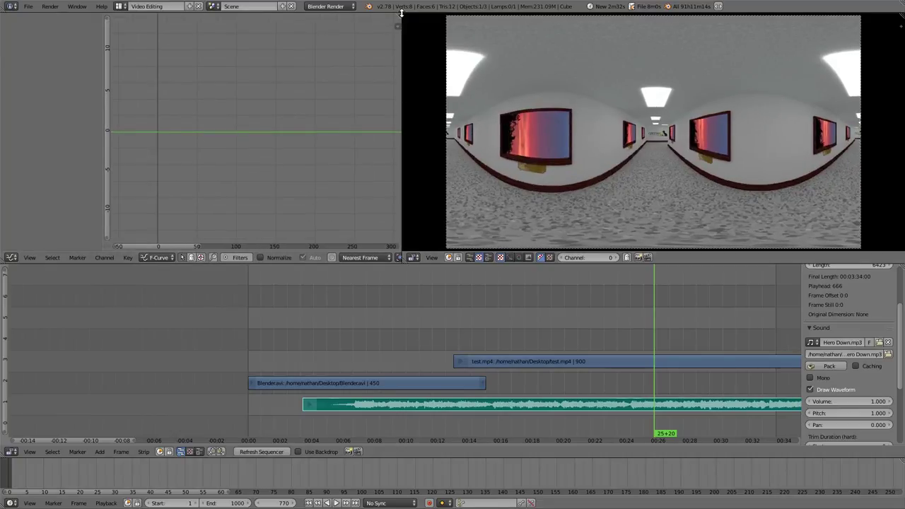
pyautogui.moveTo(398, 26); pyautogui.dragTo(334, 67)
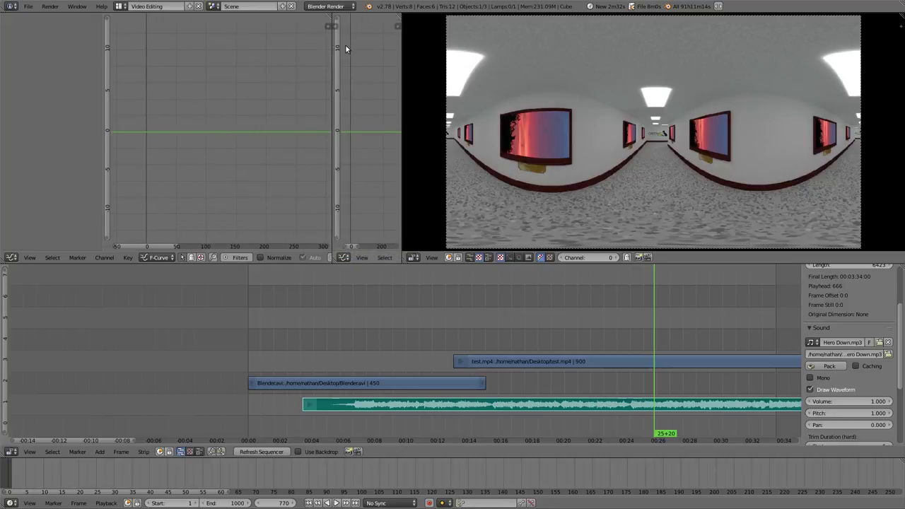
pyautogui.rightClick(402, 78)
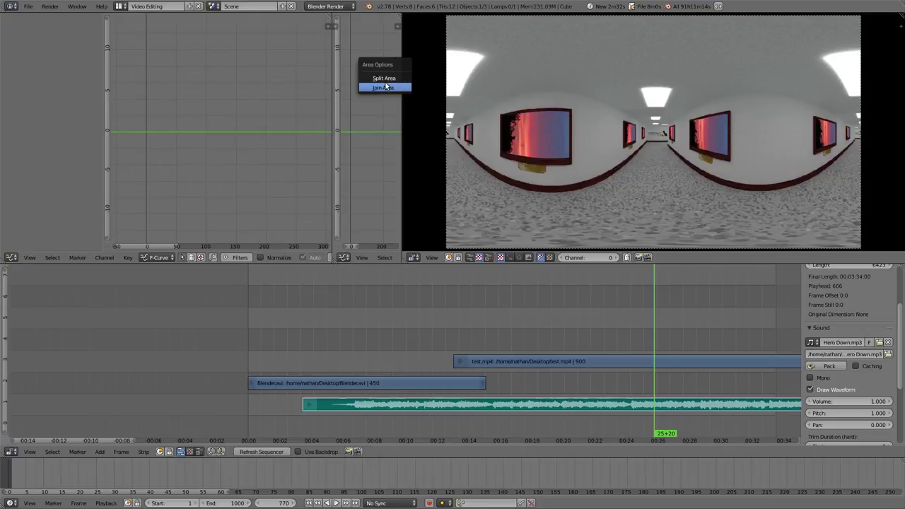
pyautogui.click(389, 88)
pyautogui.click(345, 104)
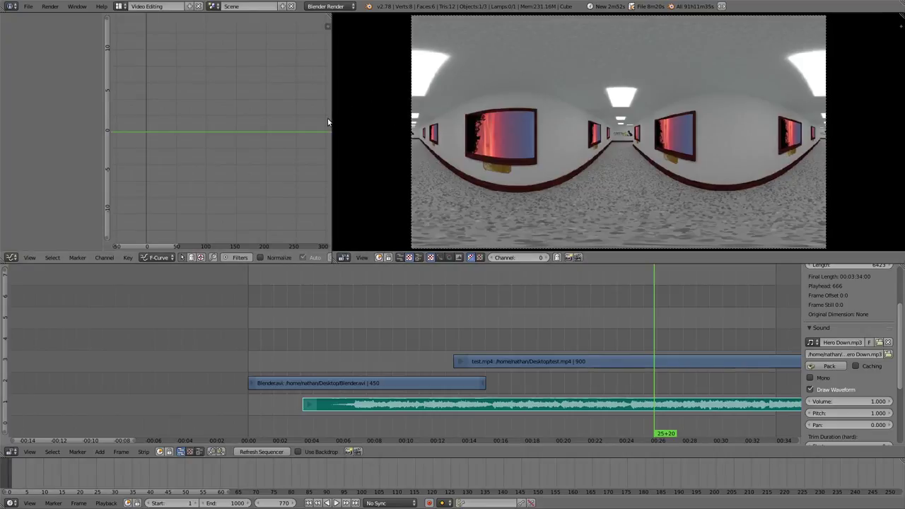
# Step: Join the video preview over the remaining F-Curve editor so the preview spans the full width
pyautogui.rightClick(333, 119)
pyautogui.click(327, 117)
pyautogui.click(279, 120)
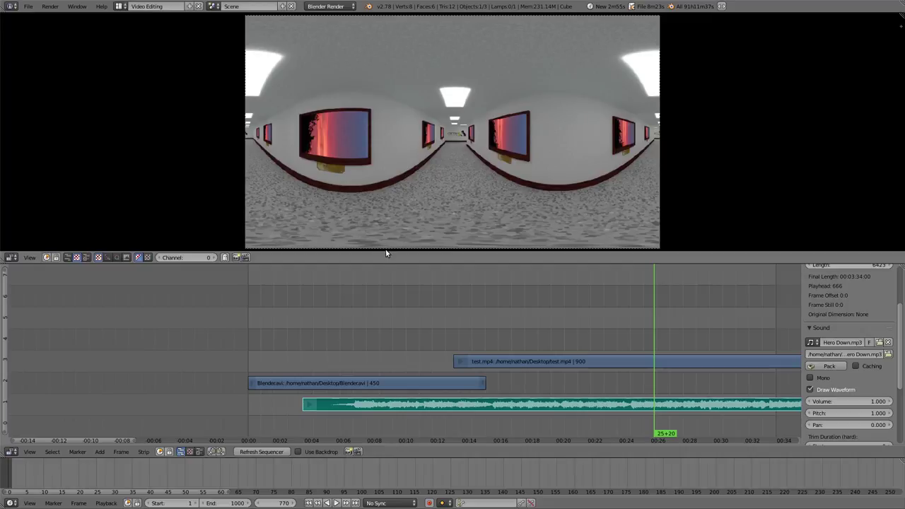
# Step: Enlarge the video preview by lowering its boundary with the sequencer, keeping the strips in view
pyautogui.moveTo(387, 251); pyautogui.dragTo(396, 320)
pyautogui.moveTo(458, 389); pyautogui.dragTo(460, 348, button='middle')
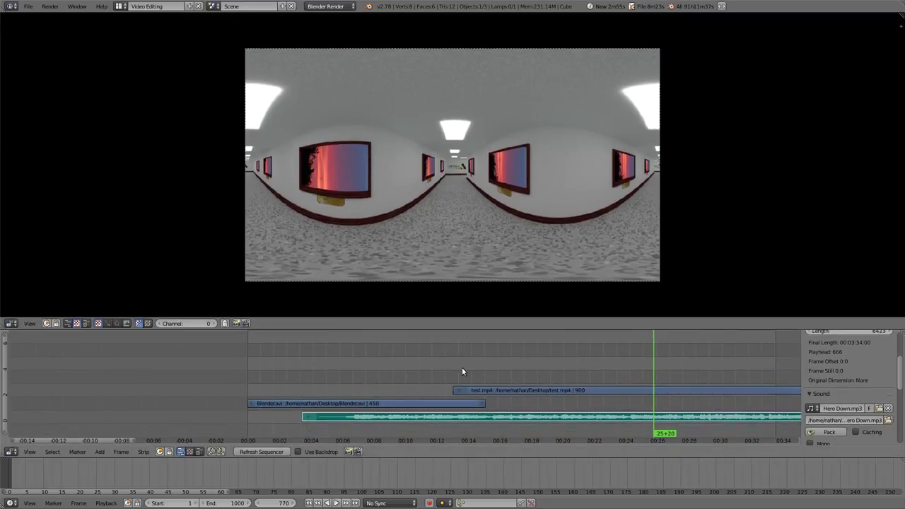
pyautogui.scroll(3, 462, 364)
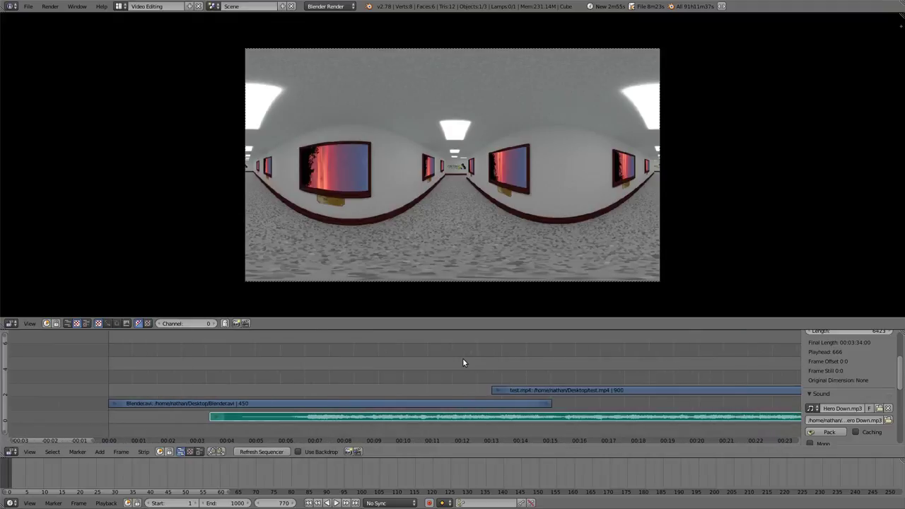
pyautogui.moveTo(463, 362); pyautogui.dragTo(450, 350, button='middle')
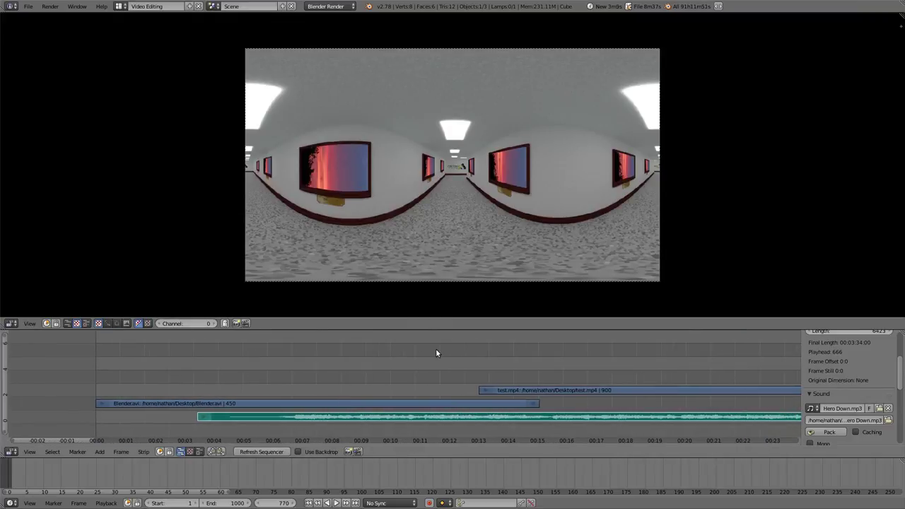
# Step: Look over the strips along the sequencer timeline at several zoom levels and view the preview image slightly larger
pyautogui.keyDown('alt'); pyautogui.middleClick(439, 365); pyautogui.keyUp('alt')
pyautogui.click(443, 350)
pyautogui.scroll(-1, 259, 394)
pyautogui.scroll(-6, 262, 391)
pyautogui.moveTo(365, 389); pyautogui.dragTo(268, 352, button='middle')
pyautogui.scroll(6, 285, 364)
pyautogui.scroll(5, 287, 365)
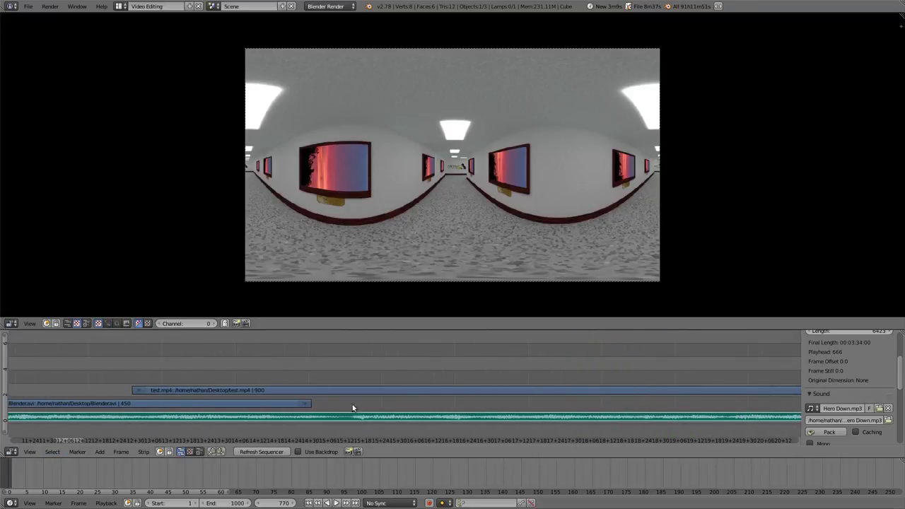
pyautogui.scroll(-2, 283, 386)
pyautogui.scroll(-5, 283, 390)
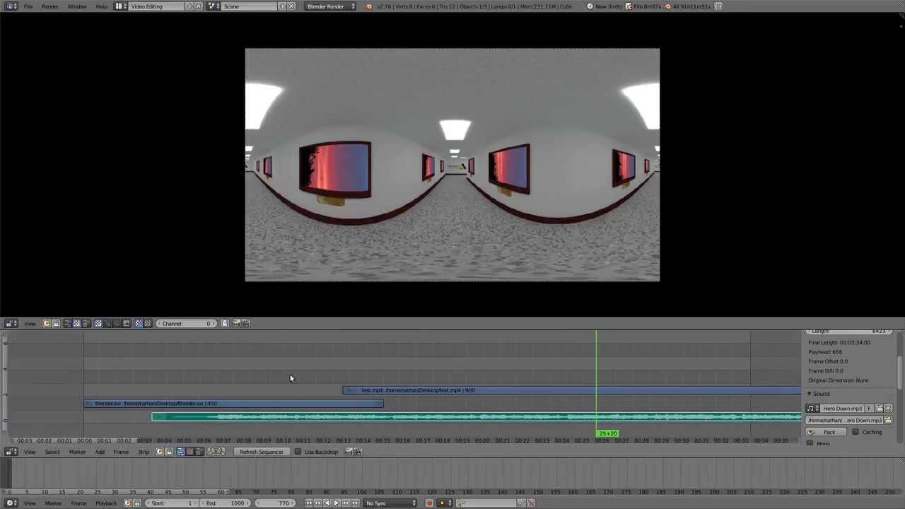
pyautogui.scroll(1, 355, 238)
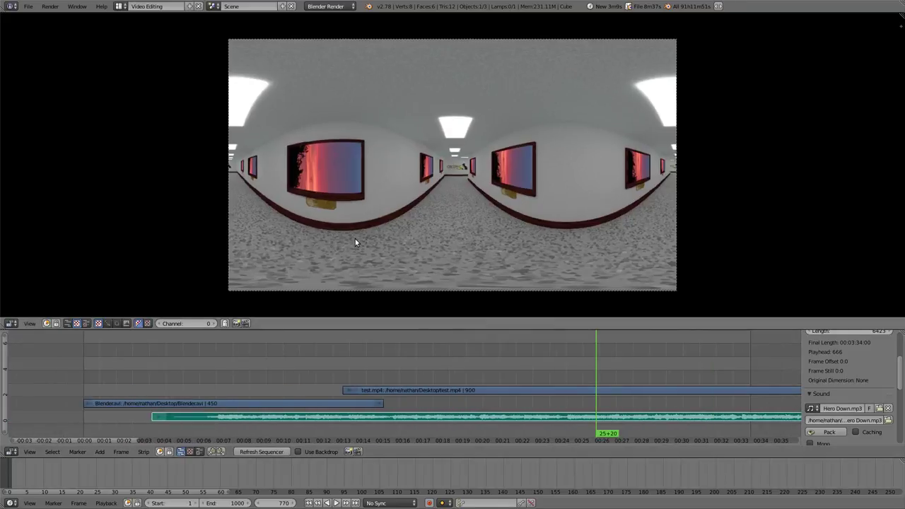
# Step: Select all three strips and move them together 10 frames later and onto higher channels, starting test.mp4 at frame 400
pyautogui.rightClick(382, 389)
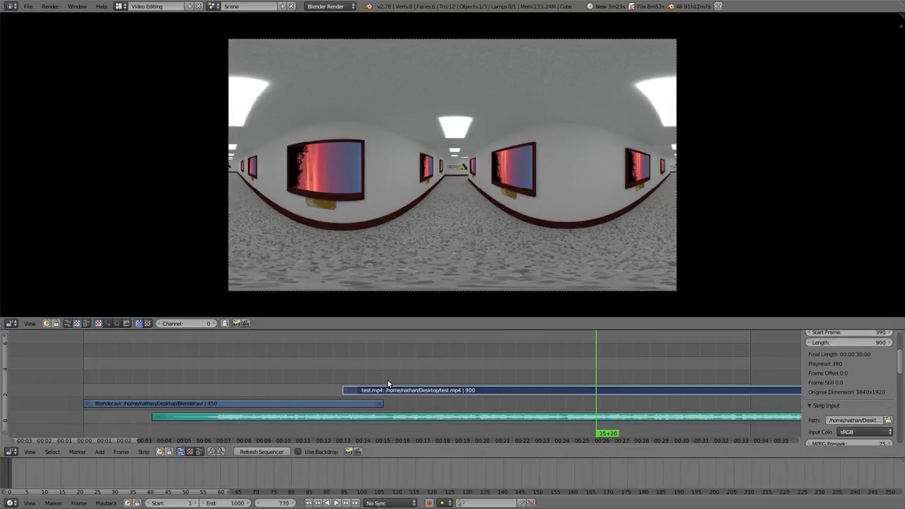
pyautogui.press('a')
pyautogui.press('a')
pyautogui.press('a')
pyautogui.press('a')
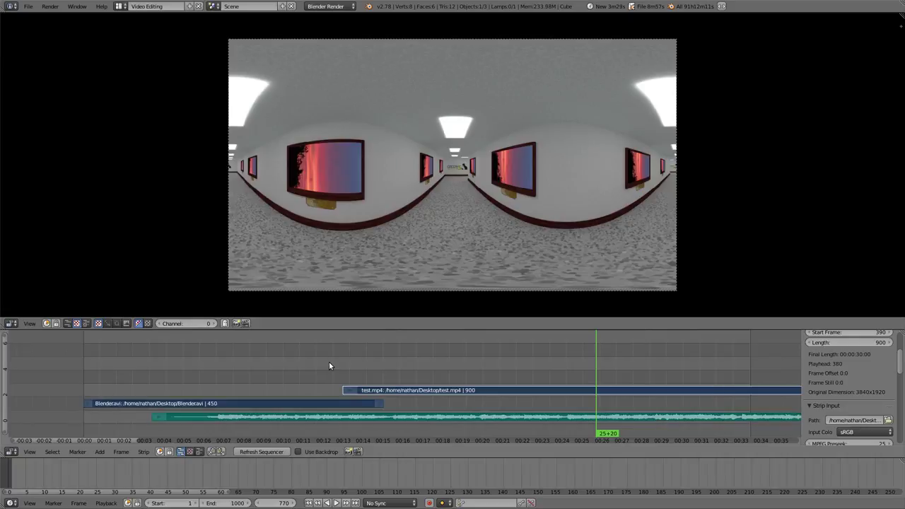
pyautogui.press('g')
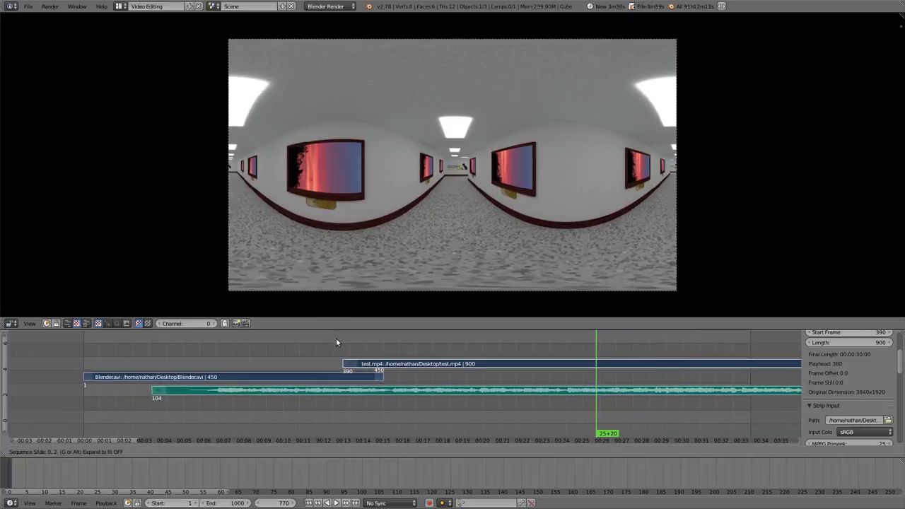
pyautogui.click(334, 444)
pyautogui.click(334, 445)
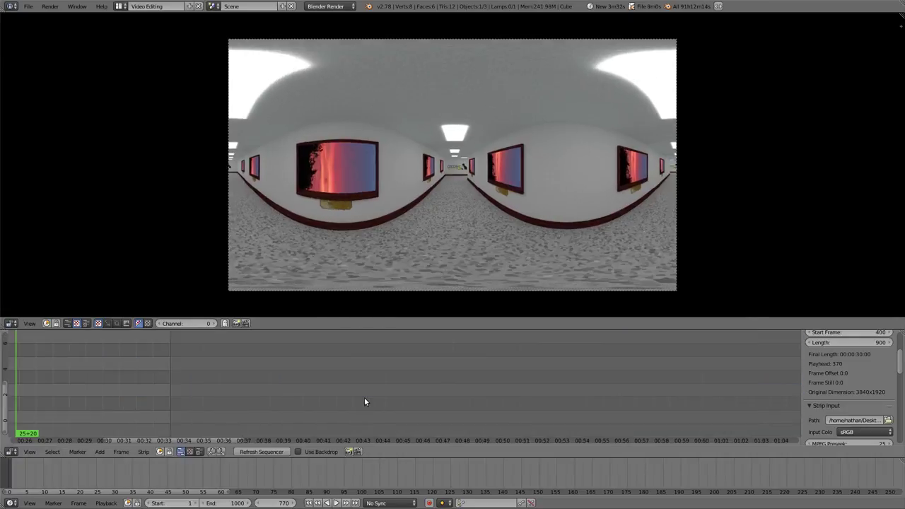
# Step: Move only the test.mp4 strip to start frame 339, two channels higher
pyautogui.scroll(-8, 283, 393)
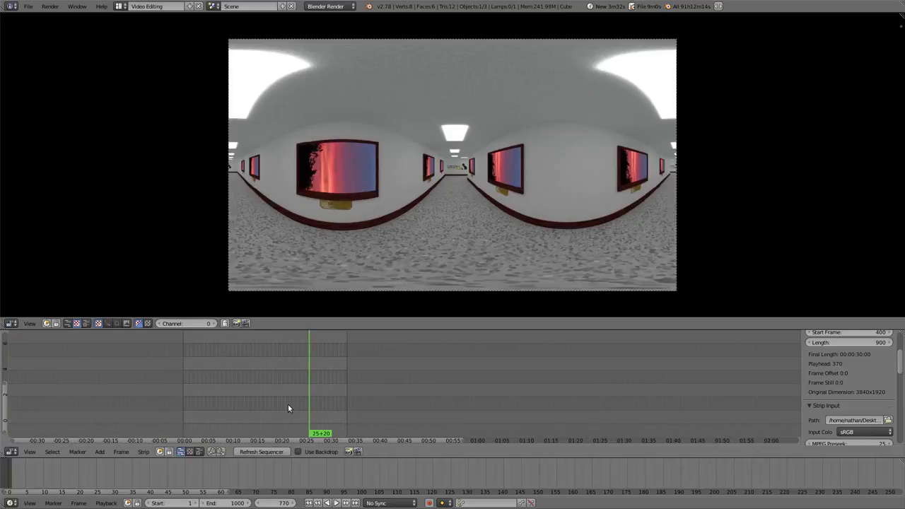
pyautogui.scroll(5, 288, 404)
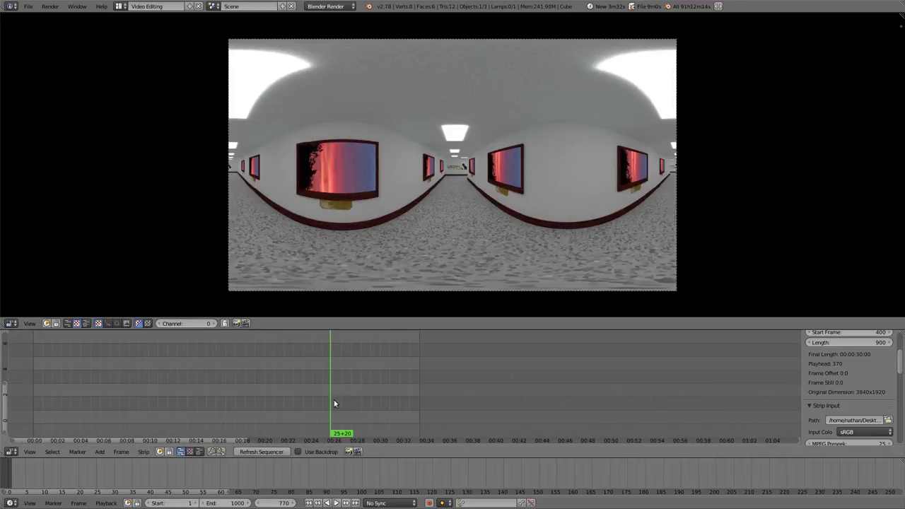
pyautogui.moveTo(333, 401); pyautogui.dragTo(483, 384, button='middle')
pyautogui.scroll(3, 492, 381)
pyautogui.keyDown('ctrl'); pyautogui.scroll(3, 481, 387); pyautogui.keyUp('ctrl')
pyautogui.keyDown('shift'); pyautogui.scroll(7, 482, 387); pyautogui.keyUp('shift')
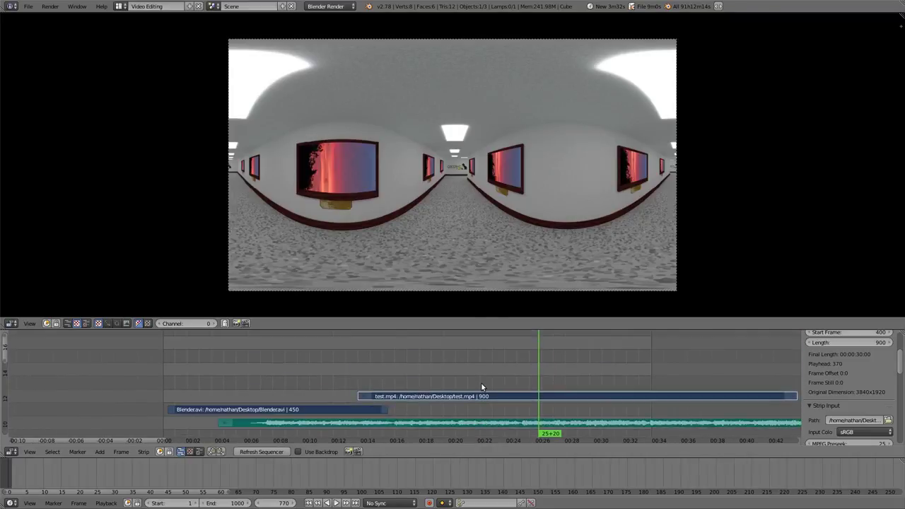
pyautogui.keyDown('shift'); pyautogui.scroll(-1, 481, 387); pyautogui.keyUp('shift')
pyautogui.press('a')
pyautogui.press('g')
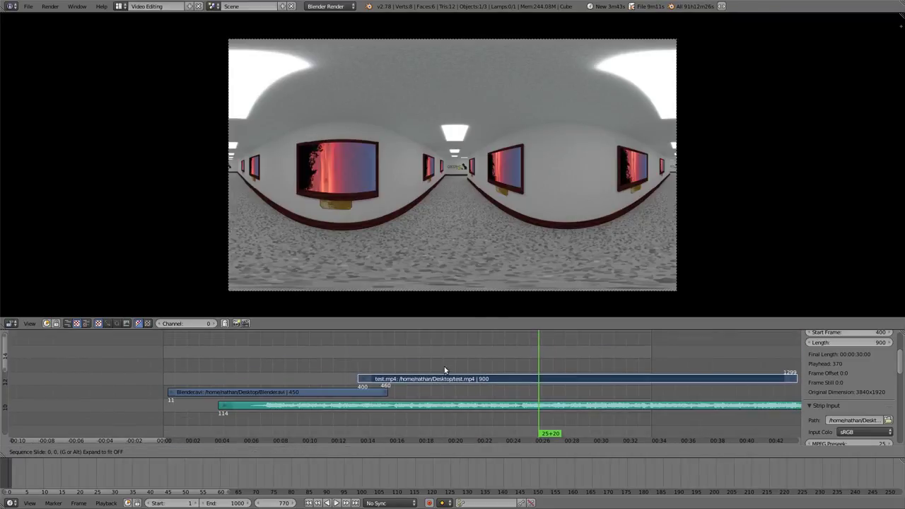
pyautogui.click(403, 352)
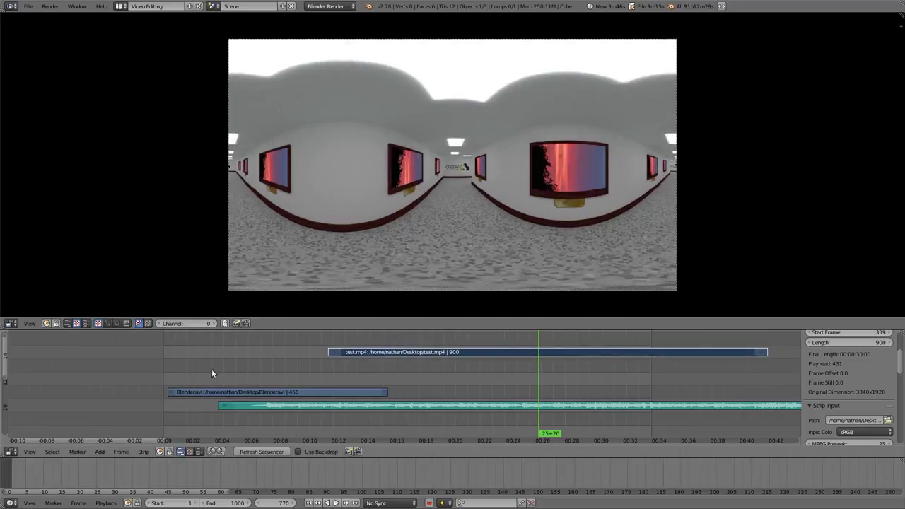
# Step: Set the playhead to frame 0, then move test.mp4 to frame 409 on channel 14 and Blender.avi to start frame -1
pyautogui.click(163, 372)
pyautogui.moveTo(384, 353); pyautogui.dragTo(422, 366, button='right')
pyautogui.moveTo(339, 393); pyautogui.dragTo(334, 391, button='right')
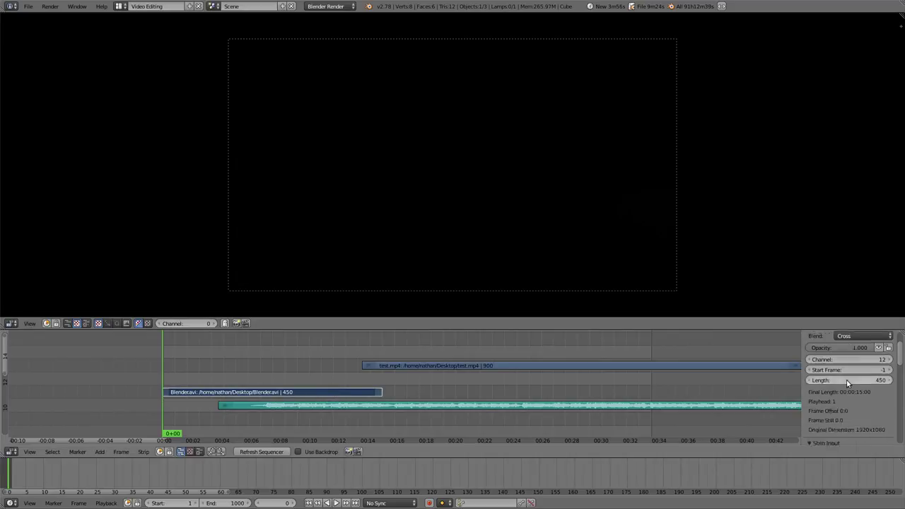
# Step: Switch to the Default screen layout and set the render resolution to 3840 × 1920 px at 100%
pyautogui.click(118, 6)
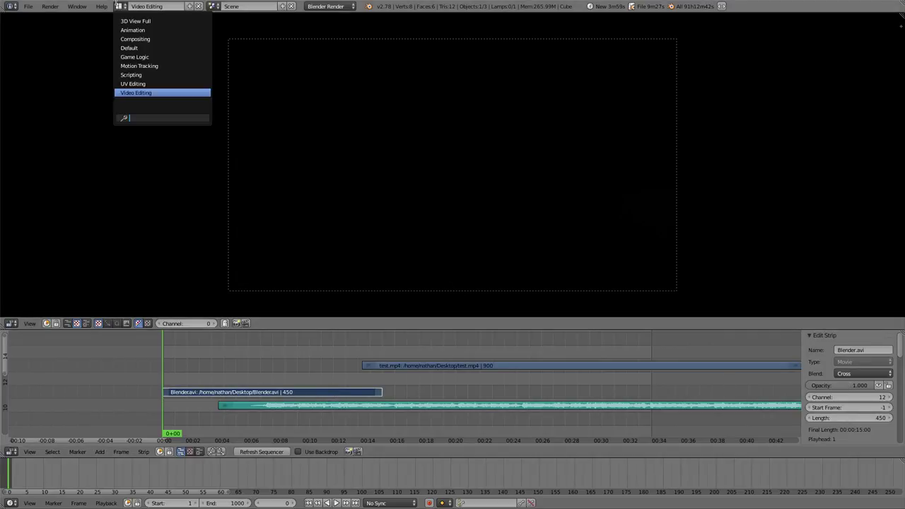
pyautogui.click(133, 48)
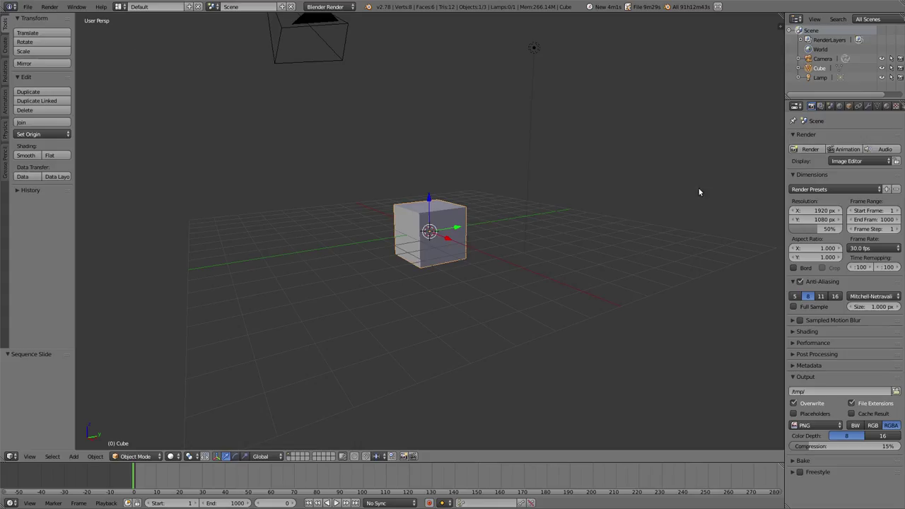
pyautogui.click(812, 211)
pyautogui.write('3840')
pyautogui.press('Tab')
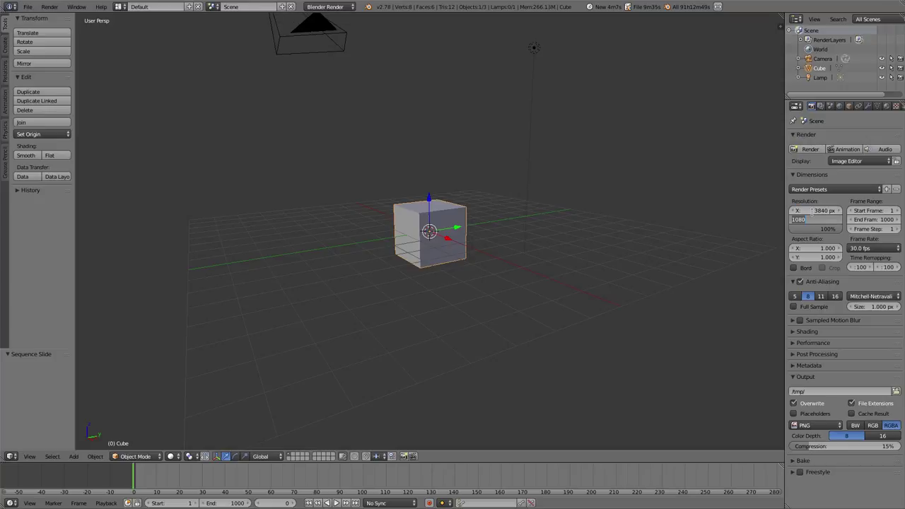
pyautogui.write('1920')
pyautogui.press('Return')
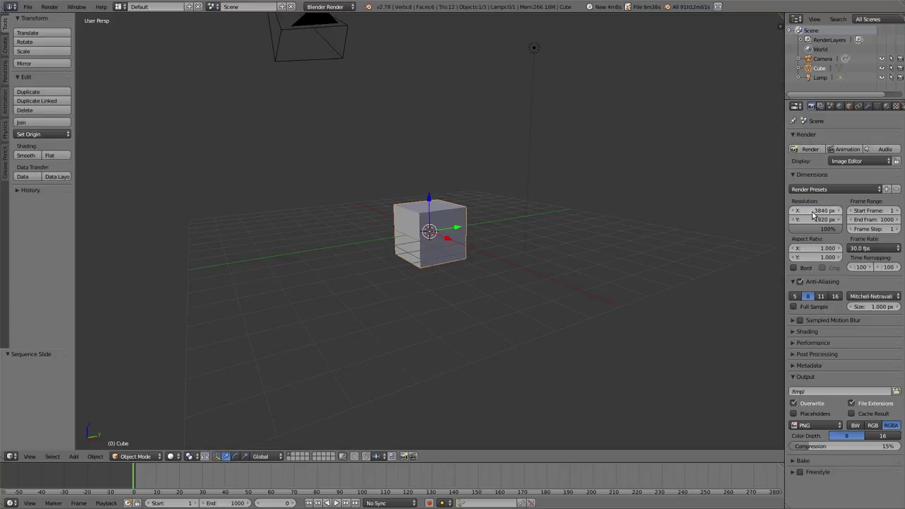
# Step: Select all objects in the 3D scene, including the cube, camera and lamp, and delete them
pyautogui.press('a')
pyautogui.press('a')
pyautogui.press('a')
pyautogui.press('a')
pyautogui.press('x')
pyautogui.click(557, 222)
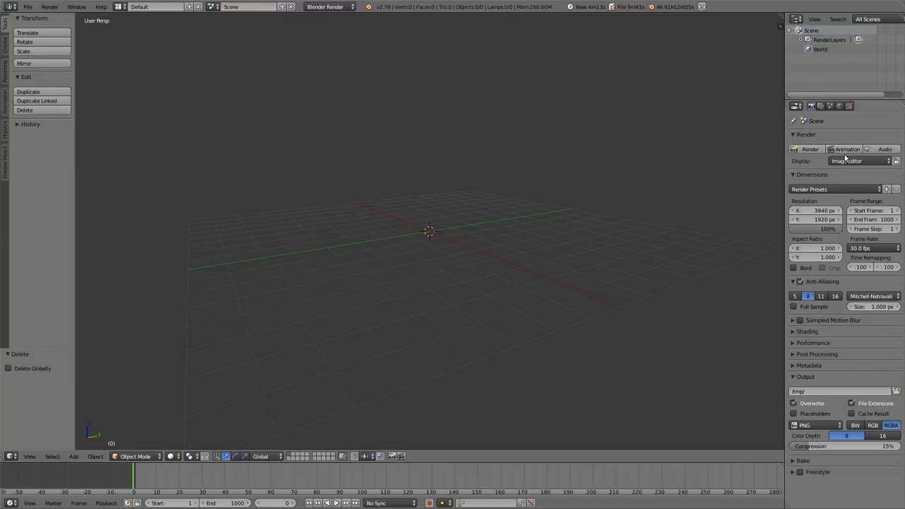
# Step: Set the render output file format to H.264 and apply the H264 encoding preset
pyautogui.click(812, 391)
pyautogui.click(818, 426)
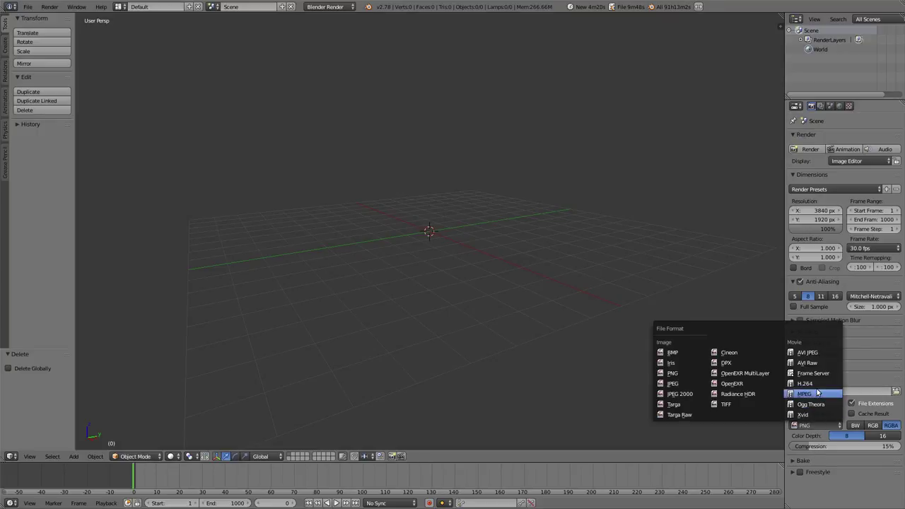
pyautogui.click(806, 384)
pyautogui.click(791, 440)
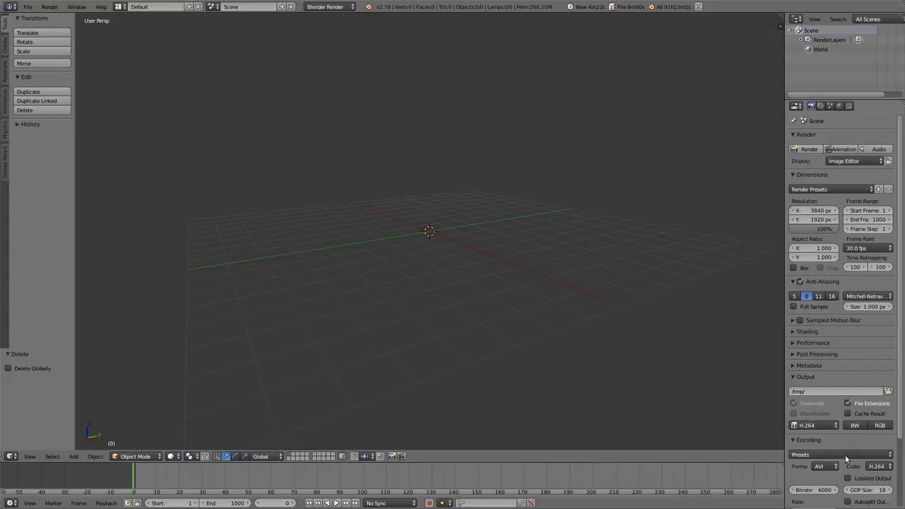
pyautogui.scroll(-3, 849, 397)
pyautogui.click(849, 372)
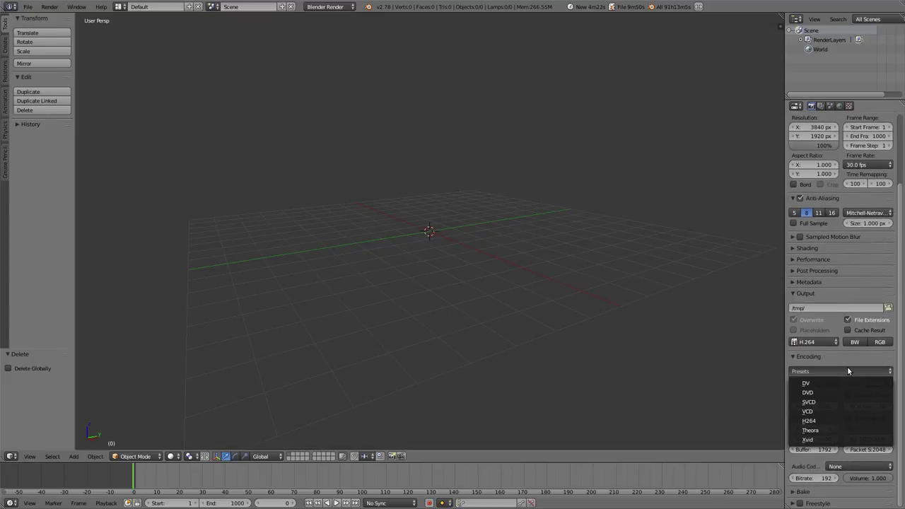
pyautogui.click(828, 422)
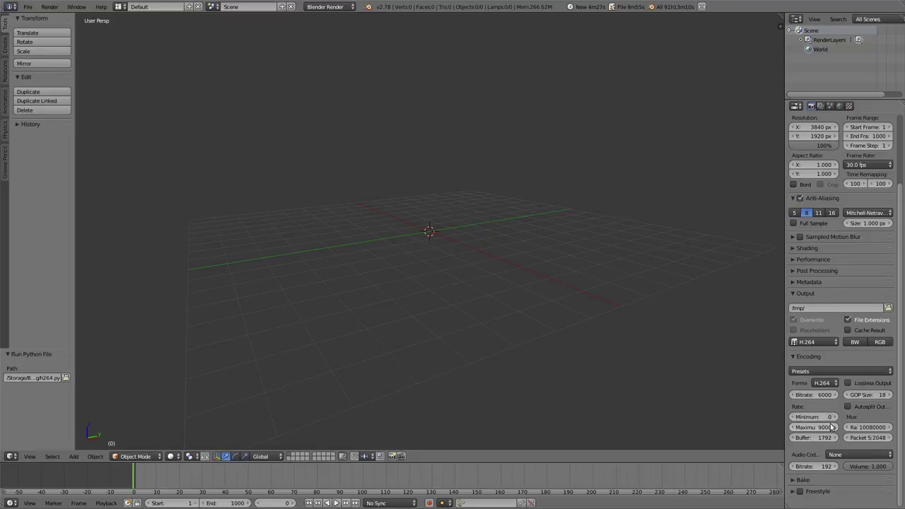
# Step: Set the audio codec of the output encoding to MP3
pyautogui.scroll(-3, 683, 401)
pyautogui.click(838, 454)
pyautogui.click(835, 423)
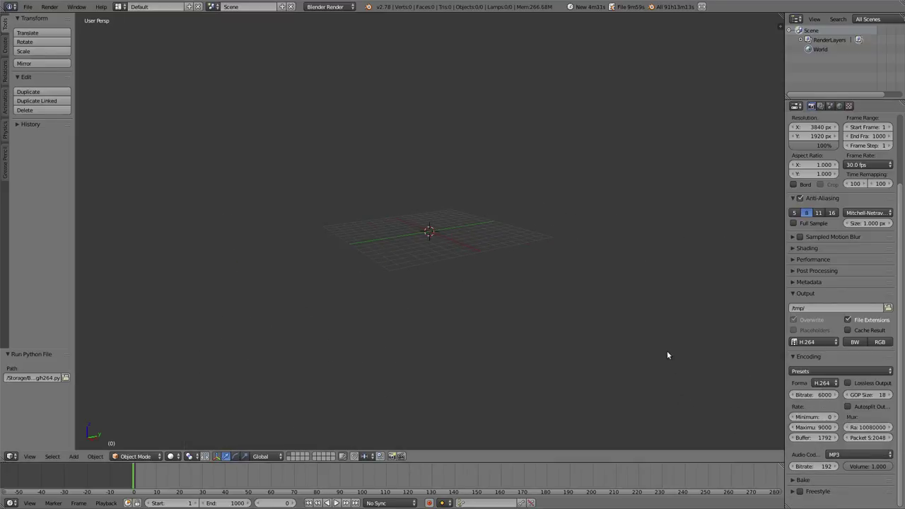
# Step: Disable Compositing in the render's post-processing settings, leaving Sequencer enabled
pyautogui.scroll(4, 679, 371)
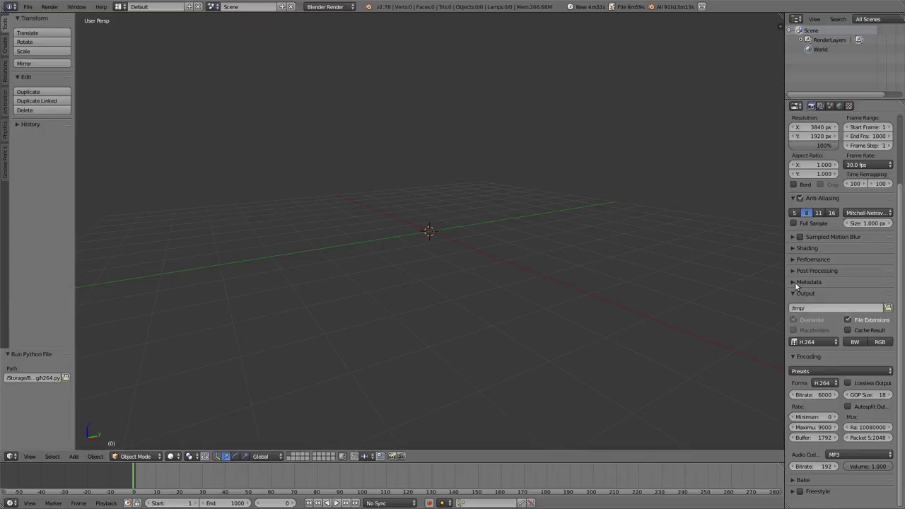
pyautogui.scroll(3, 795, 274)
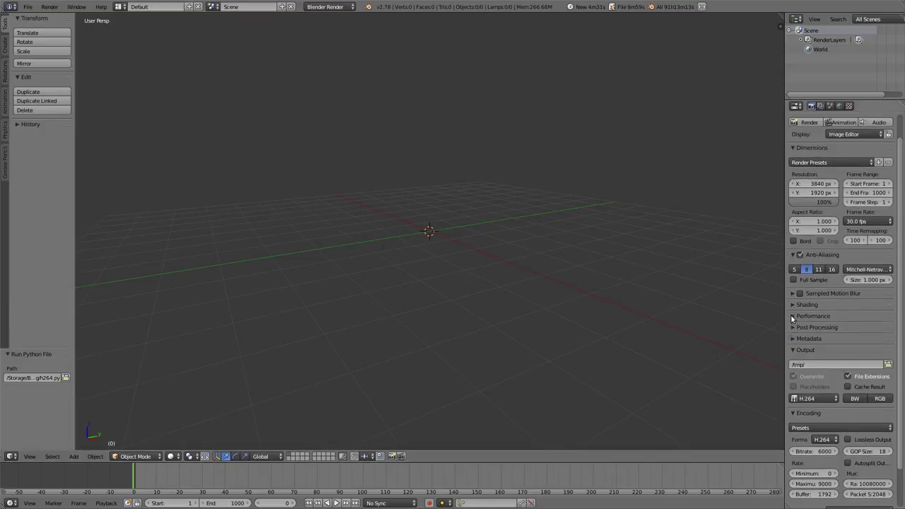
pyautogui.click(793, 317)
pyautogui.click(793, 317)
pyautogui.click(793, 328)
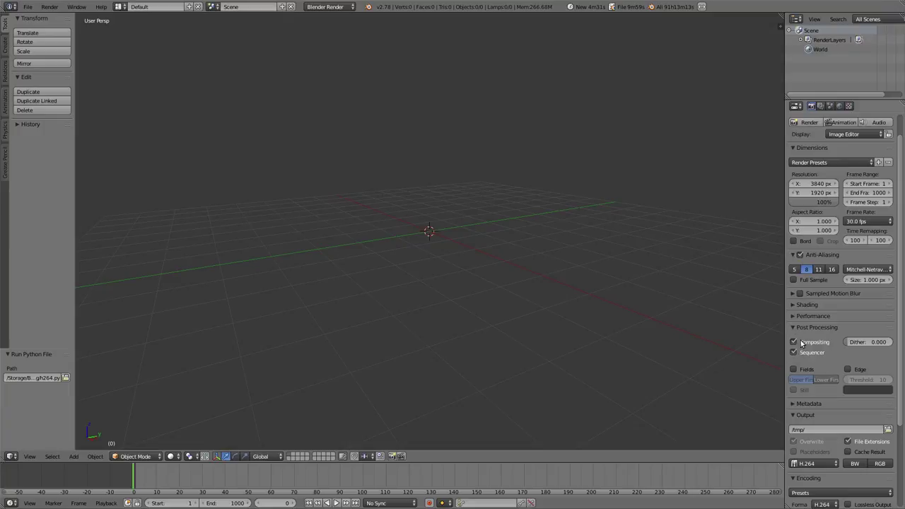
pyautogui.click(794, 343)
# Step: Return to the Video Editing screen layout and delete the test.mp4 strip from the sequencer
pyautogui.click(121, 7)
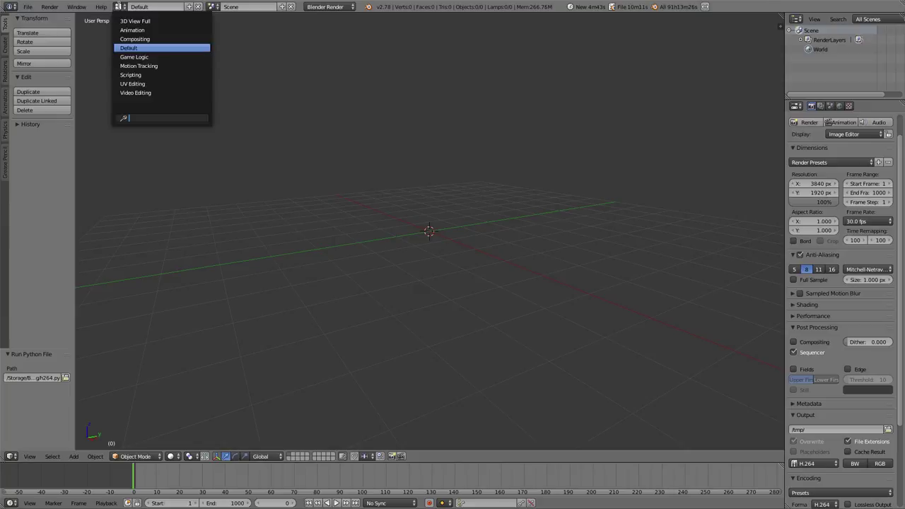
pyautogui.click(132, 92)
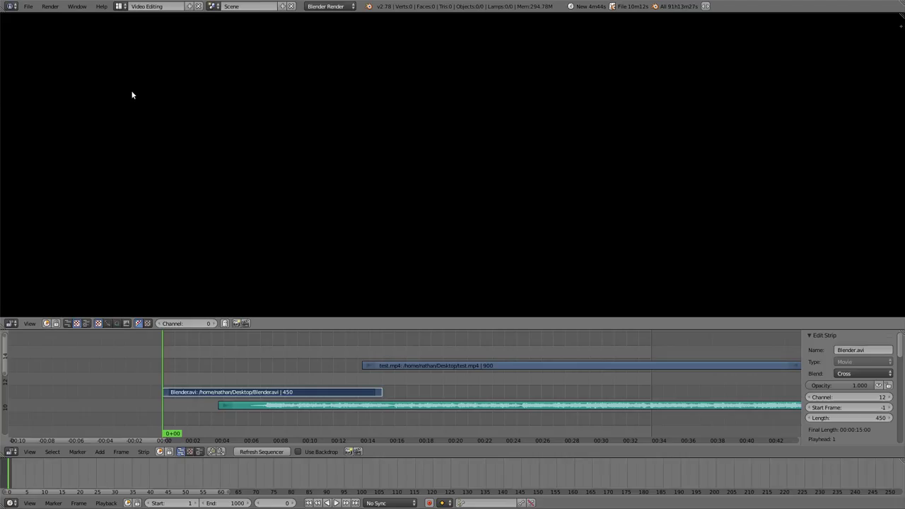
pyautogui.rightClick(412, 365)
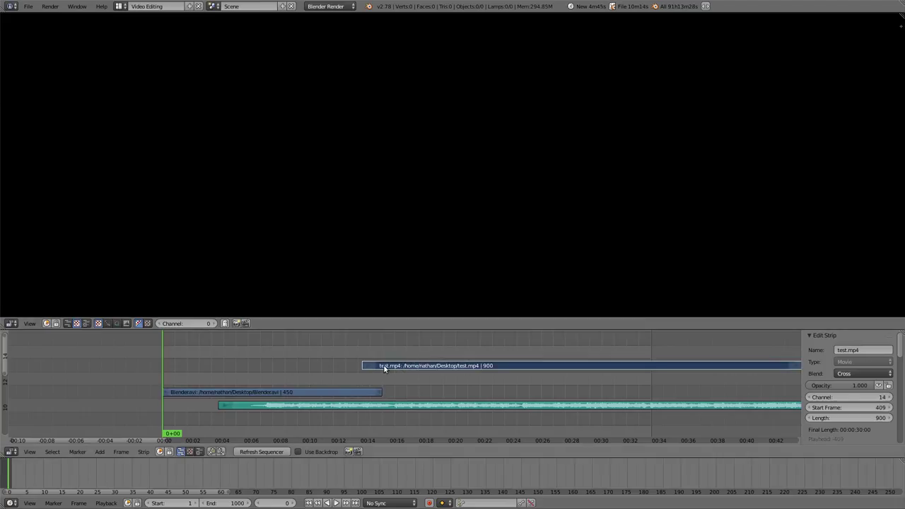
pyautogui.press('x')
pyautogui.click(534, 365)
# Step: Place the playhead at frame 255 and trim the start of the Blender.avi strip to frame 1
pyautogui.rightClick(292, 392)
pyautogui.click(287, 379)
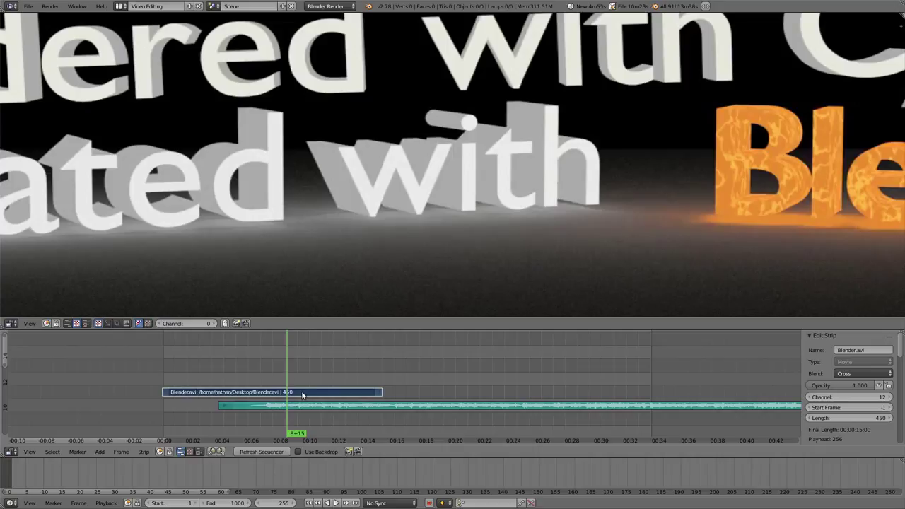
pyautogui.scroll(10, 302, 393)
pyautogui.moveTo(298, 378); pyautogui.dragTo(445, 357, button='middle')
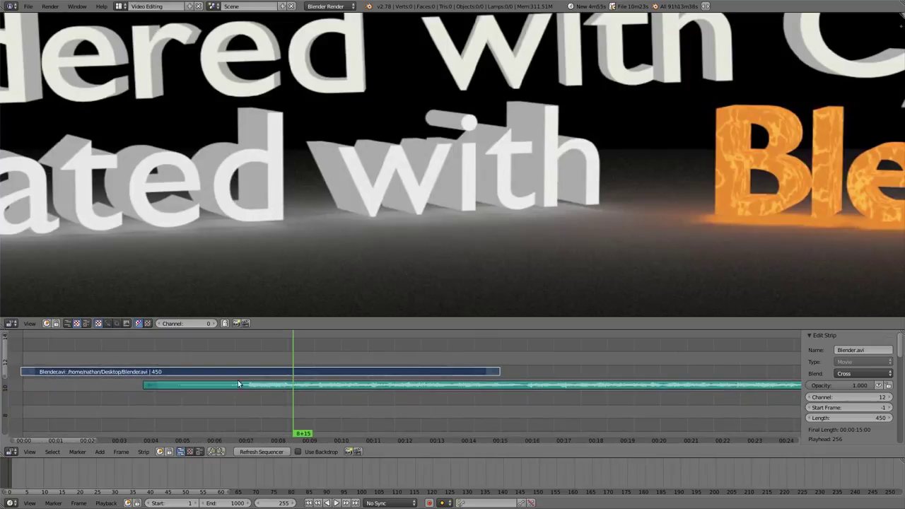
pyautogui.rightClick(24, 372)
pyautogui.press('g')
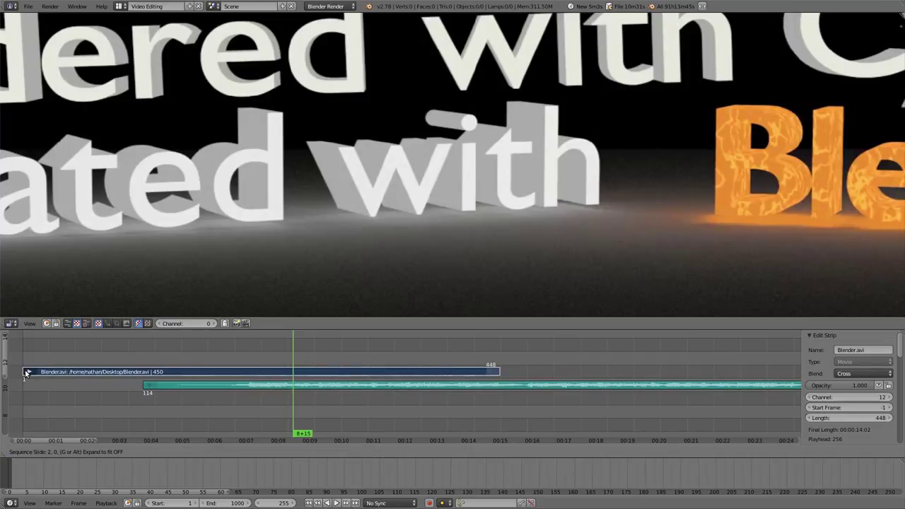
pyautogui.click(27, 373)
pyautogui.rightClick(494, 373)
pyautogui.press('g')
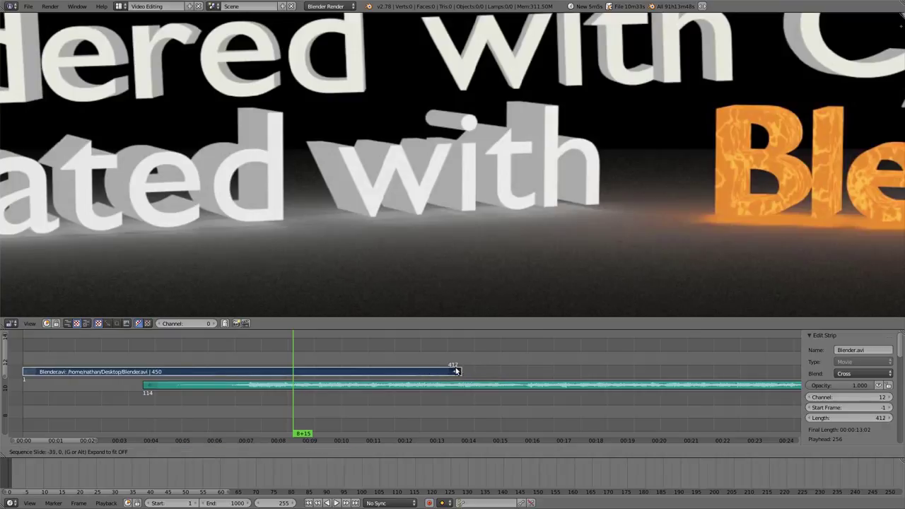
pyautogui.rightClick(461, 371)
# Step: Duplicate the Blender.avi strip and place the copy in channel 14, starting at about frame 377
pyautogui.rightClick(413, 373)
pyautogui.hotkey('shift', 'd')
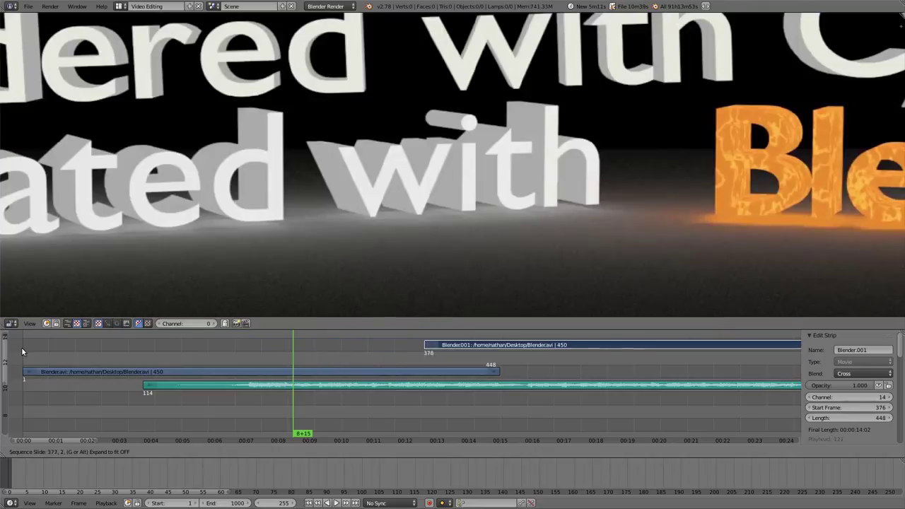
pyautogui.click(19, 350)
# Step: Soft-cut the original Blender.avi strip at the playhead on frame 255 and select its second part
pyautogui.rightClick(190, 371)
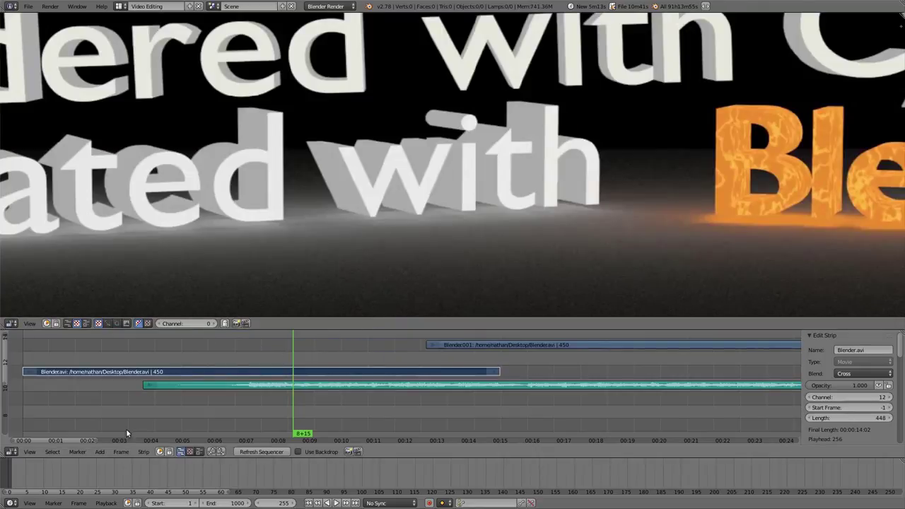
pyautogui.click(141, 453)
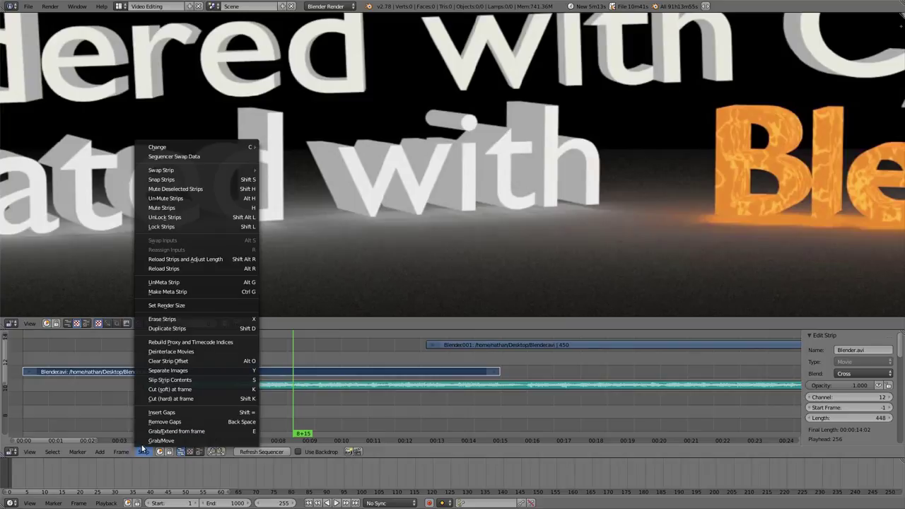
pyautogui.click(155, 390)
pyautogui.rightClick(336, 372)
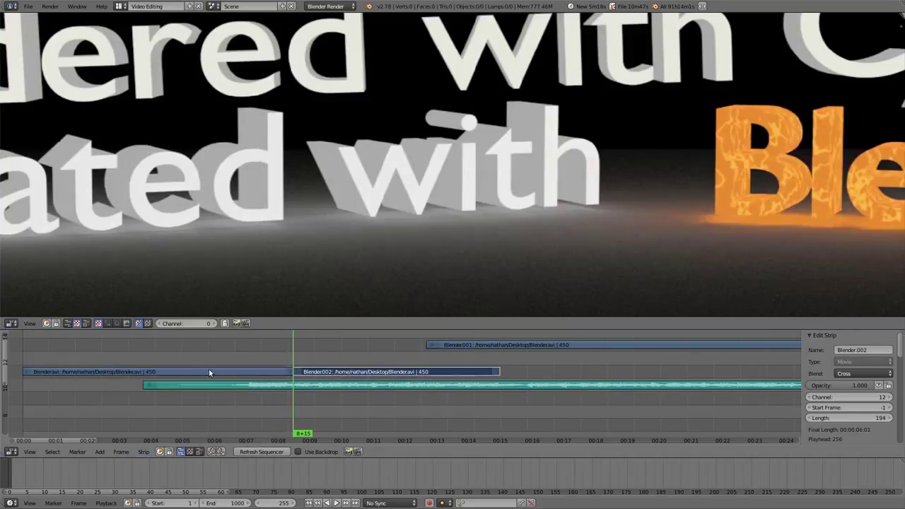
# Step: Move the playhead to frame 115 and soft-cut the first part of the Blender.avi strip there
pyautogui.click(144, 351)
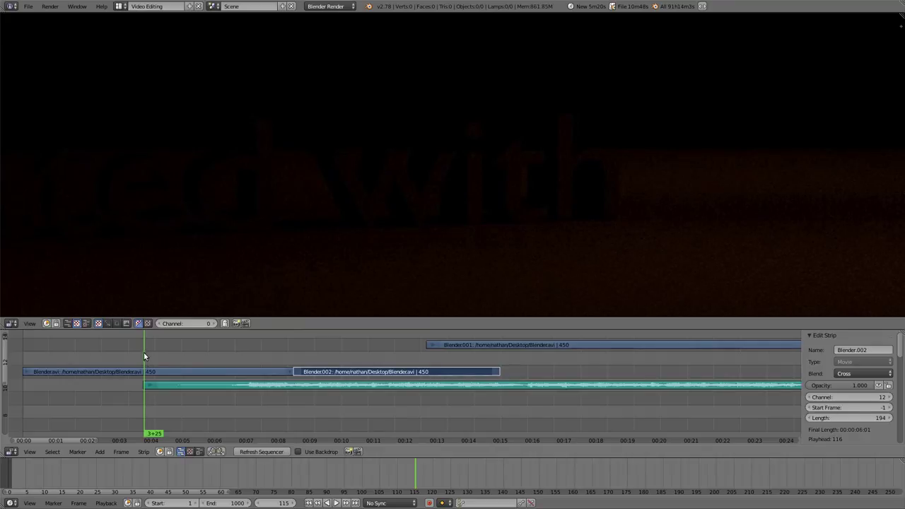
pyautogui.rightClick(135, 372)
pyautogui.press('k')
# Step: Delete the middle piece of the cut Blender.avi strip from channel 12
pyautogui.click(205, 372)
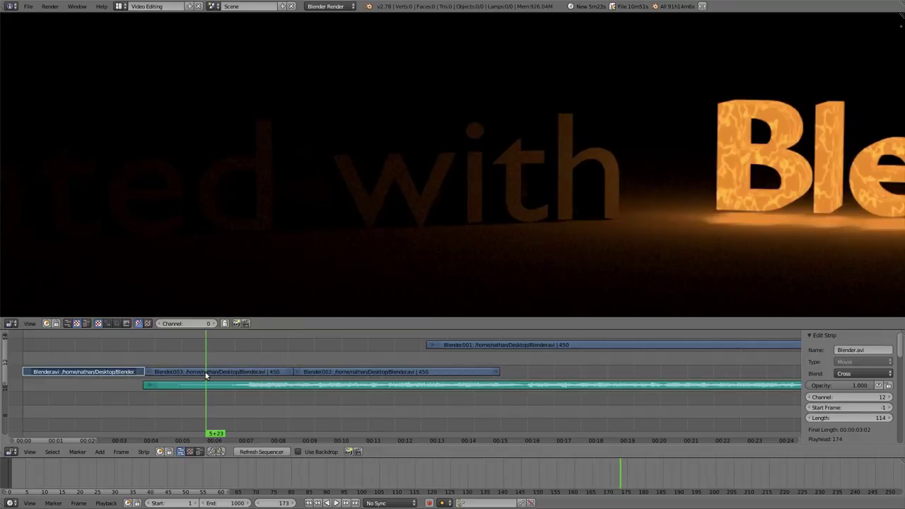
pyautogui.rightClick(205, 372)
pyautogui.press('x')
pyautogui.click(207, 373)
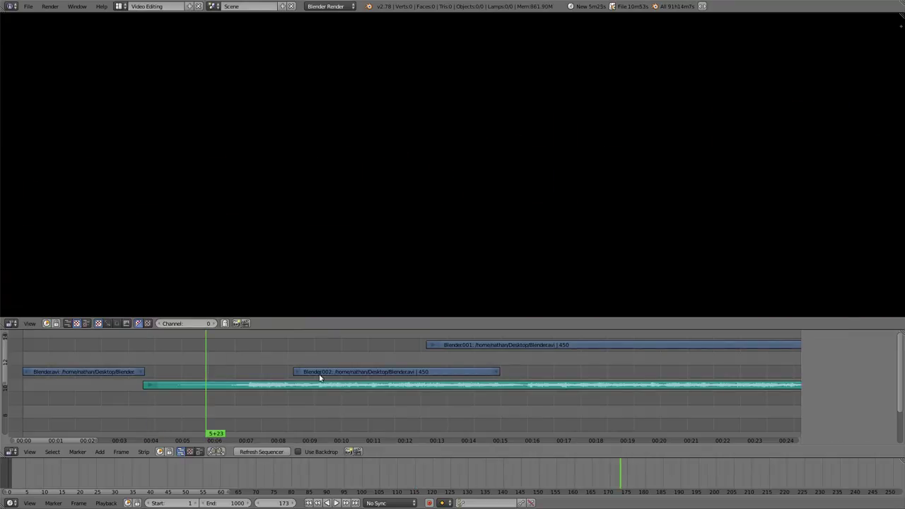
# Step: Move the Blender.001 strip in channel 14 to start frame 420, overlapping the end of Blender.002
pyautogui.rightClick(325, 372)
pyautogui.moveTo(446, 351); pyautogui.dragTo(317, 391, button='middle')
pyautogui.moveTo(328, 378); pyautogui.dragTo(375, 379, button='right')
# Step: Add a Cross effect strip between Blender.002 and Blender.001, and play the preview up to the transition at frame 425
pyautogui.rightClick(334, 402)
pyautogui.keyDown('shift'); pyautogui.rightClick(386, 378); pyautogui.keyUp('shift')
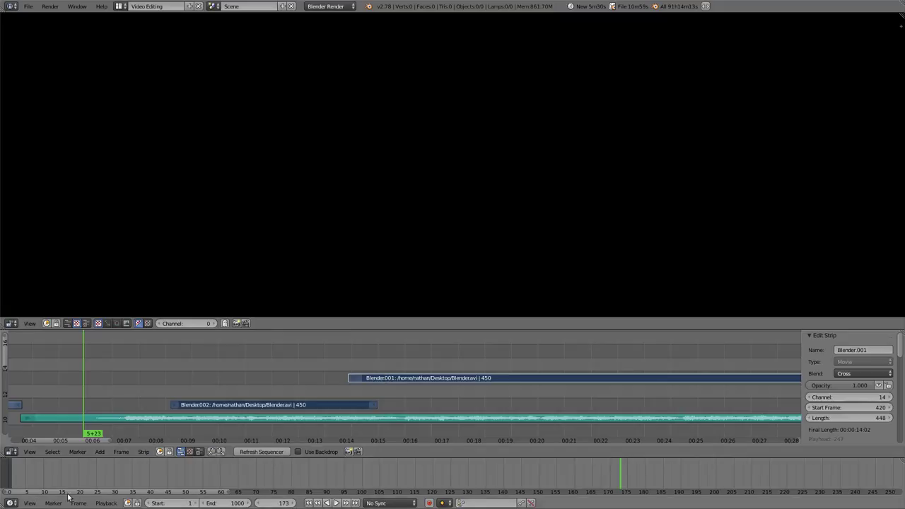
pyautogui.click(102, 452)
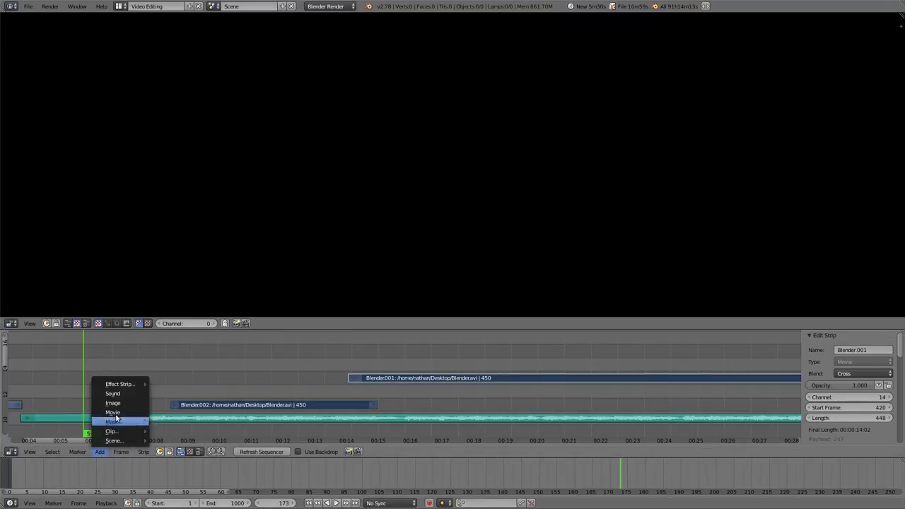
pyautogui.moveTo(128, 385)
pyautogui.click(172, 271)
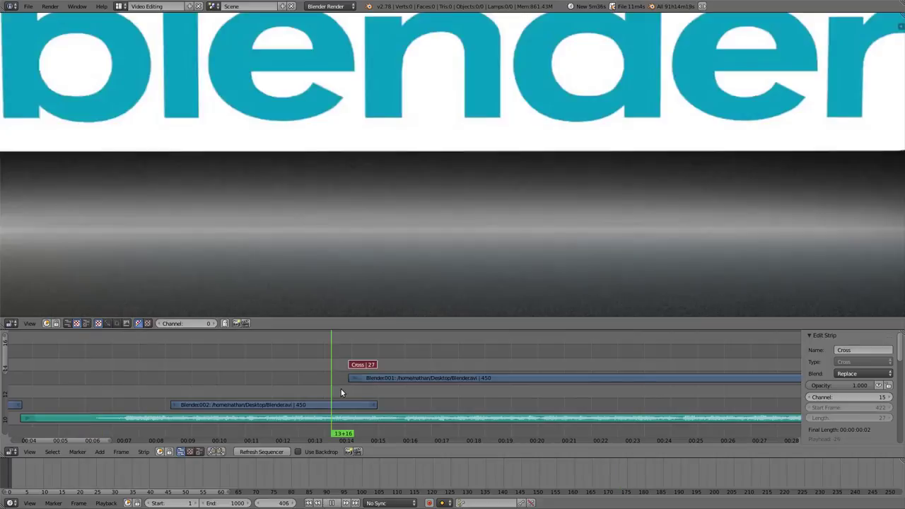
pyautogui.hotkey('alt', 'a')
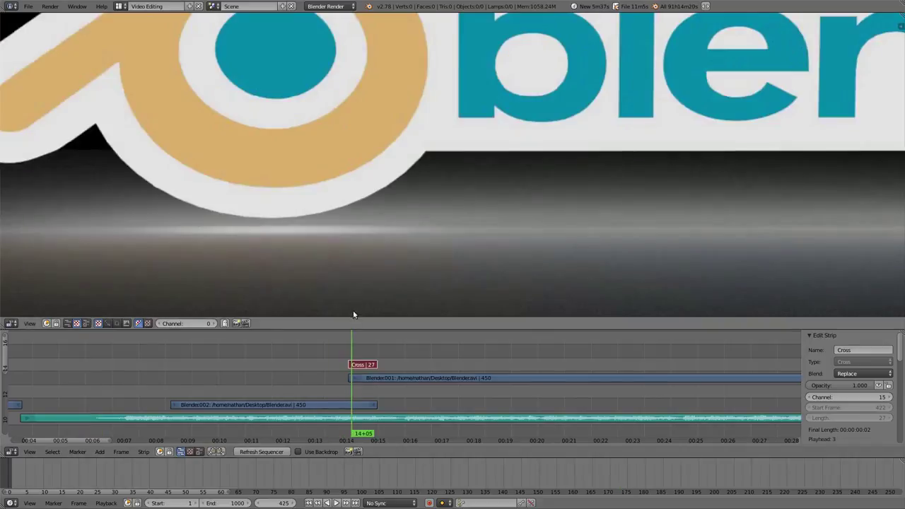
pyautogui.scroll(-5, 356, 266)
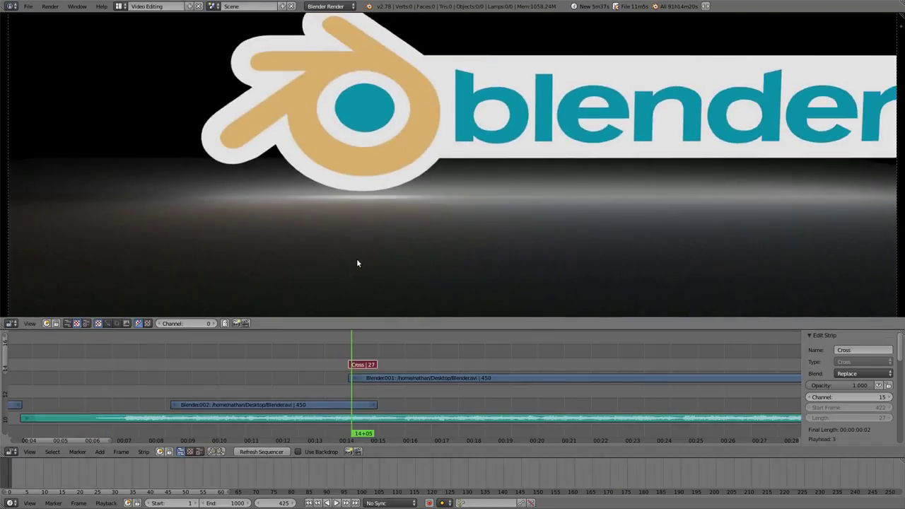